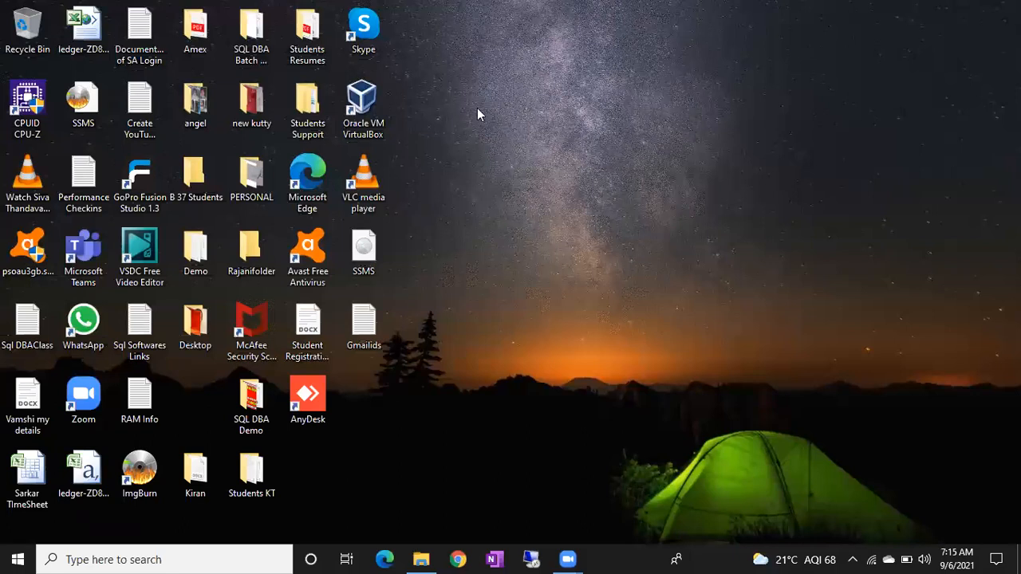
Step: Launch Oracle VM VirtualBox as administrator and dismiss the new version notice
left_click(384, 110)
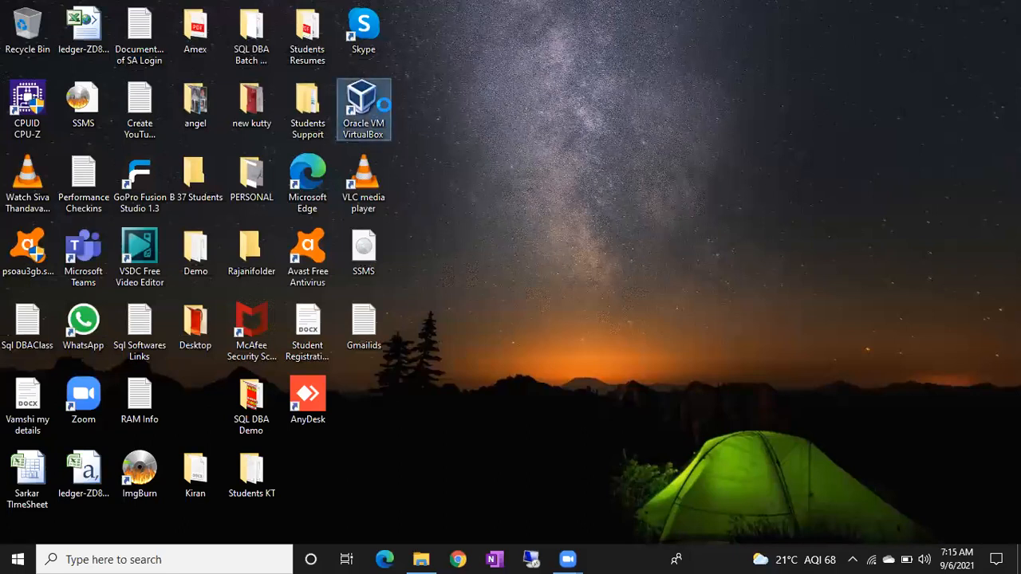
right_click(386, 108)
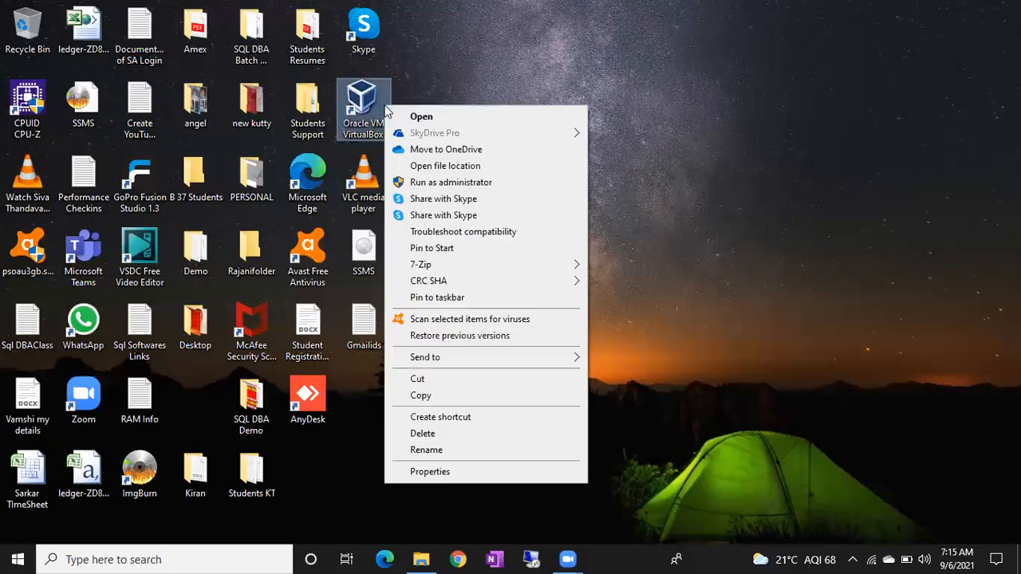
left_click(422, 184)
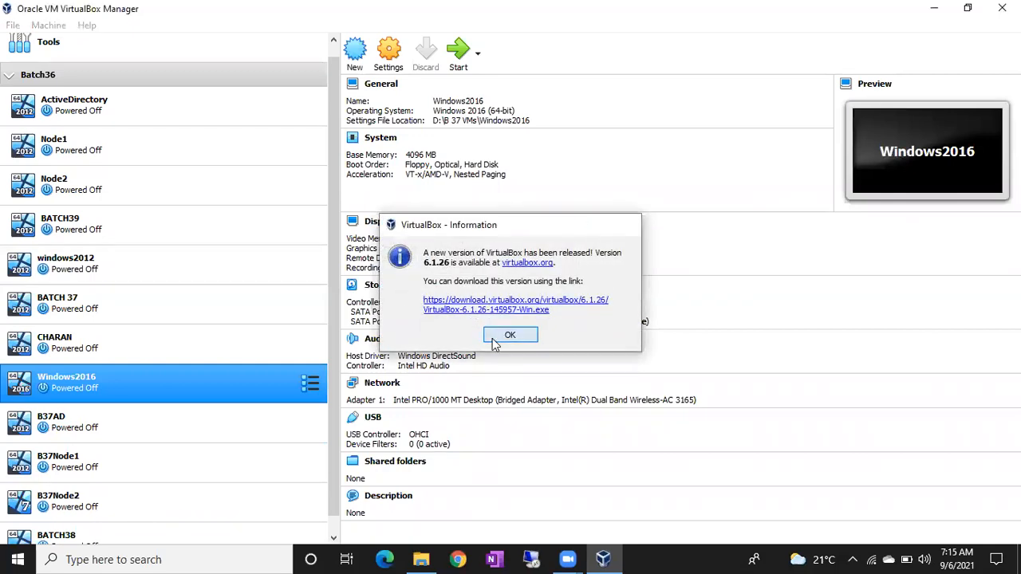
left_click(510, 335)
Step: Start the BATCH39 virtual machine from the Batch36 group
scroll(201, 411, "down", 1)
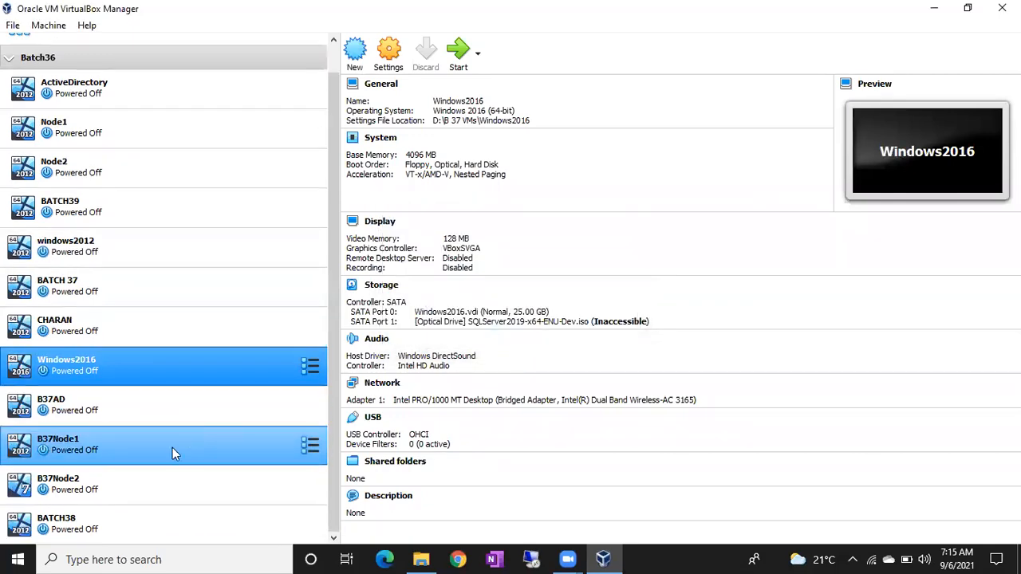
left_click(107, 530)
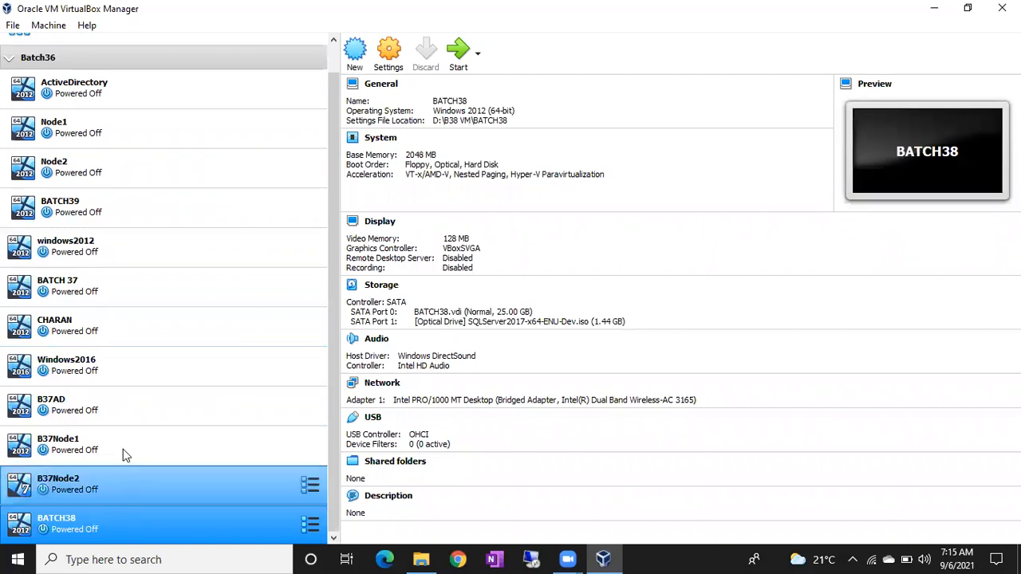
left_click(73, 208)
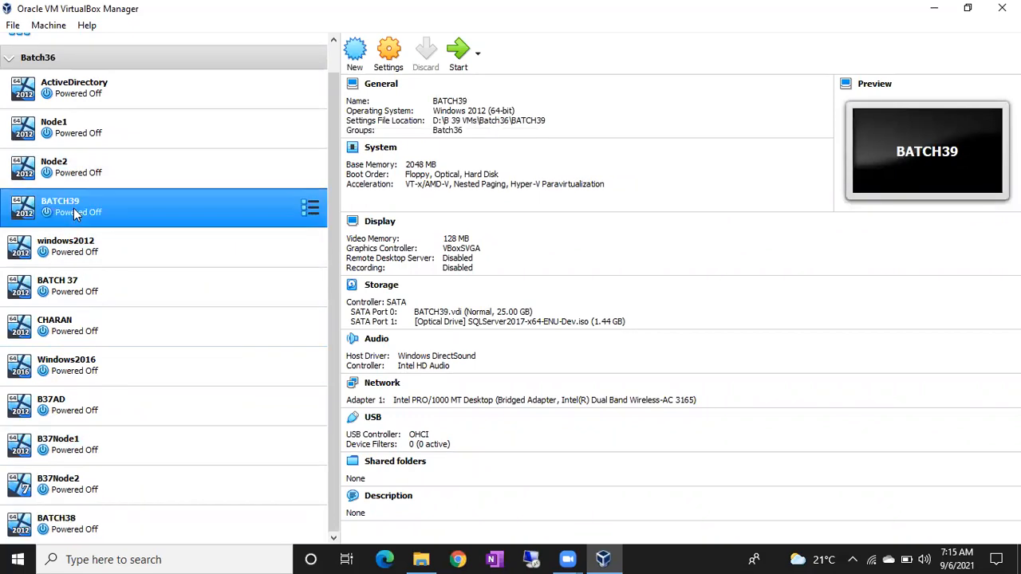
double_click(164, 209)
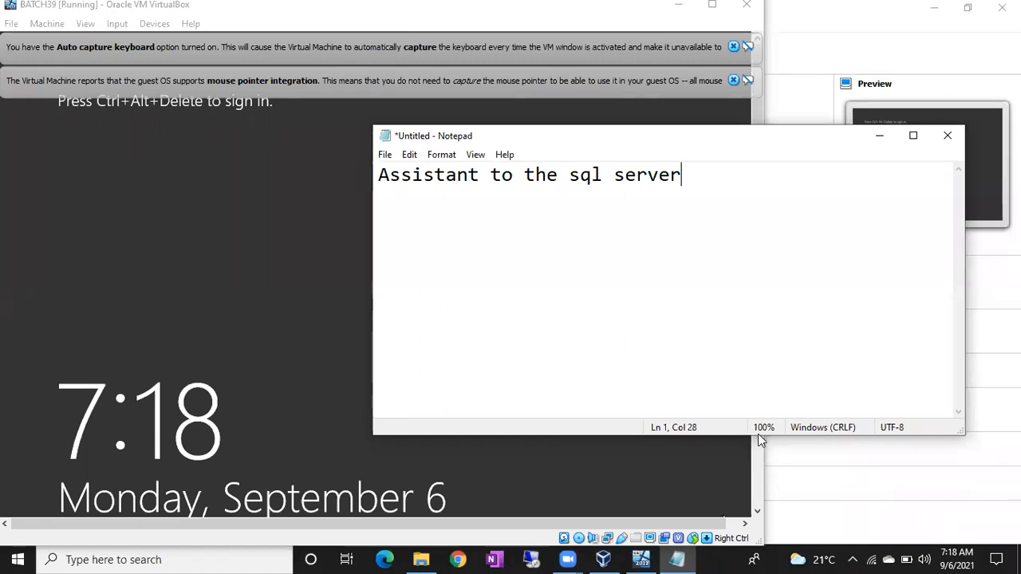
Step: Return to the BATCH39 virtual machine window and dismiss its mouse pointer integration message
left_click(640, 104)
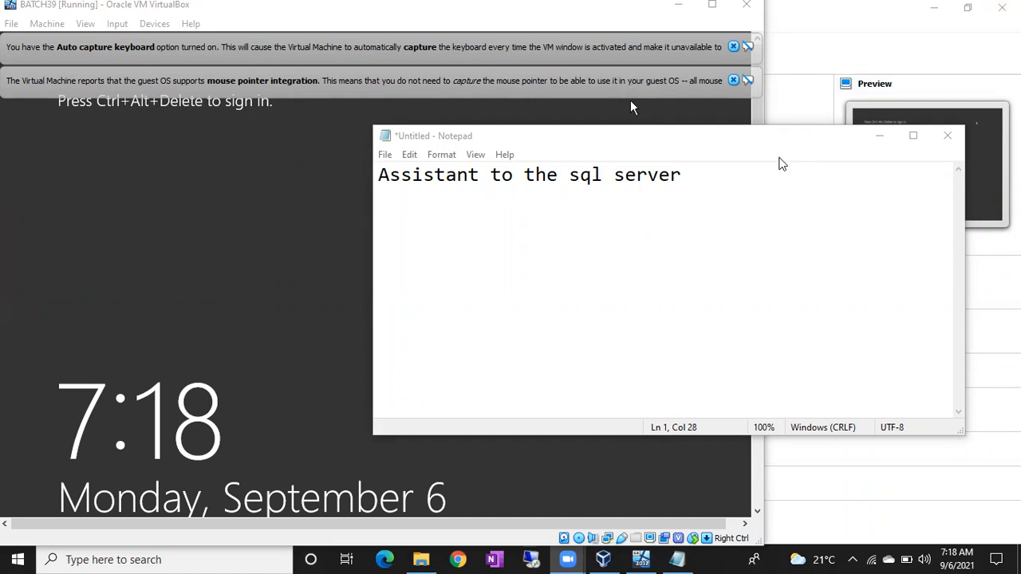
left_click(724, 188)
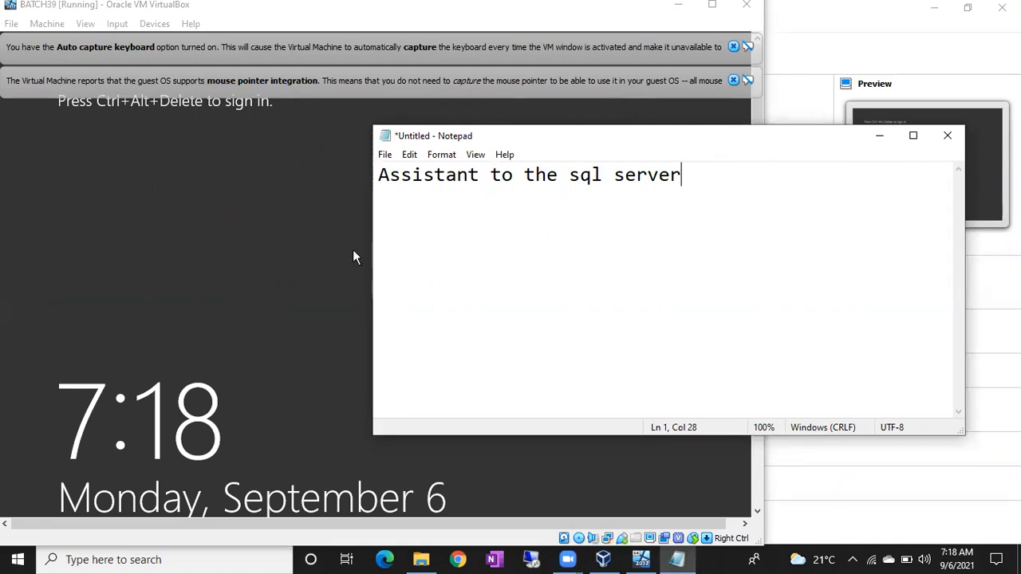
left_click(327, 253)
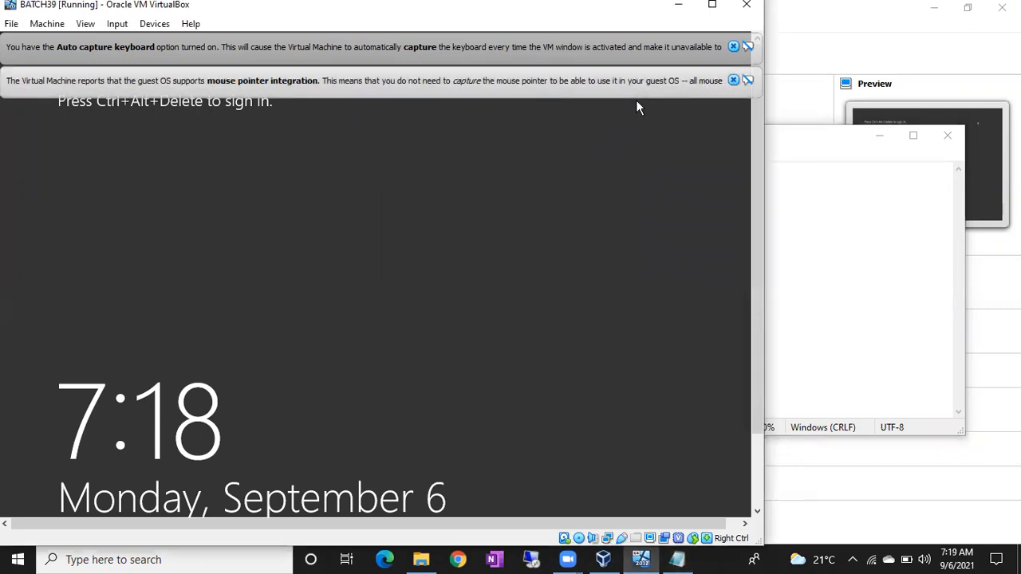
left_click(733, 80)
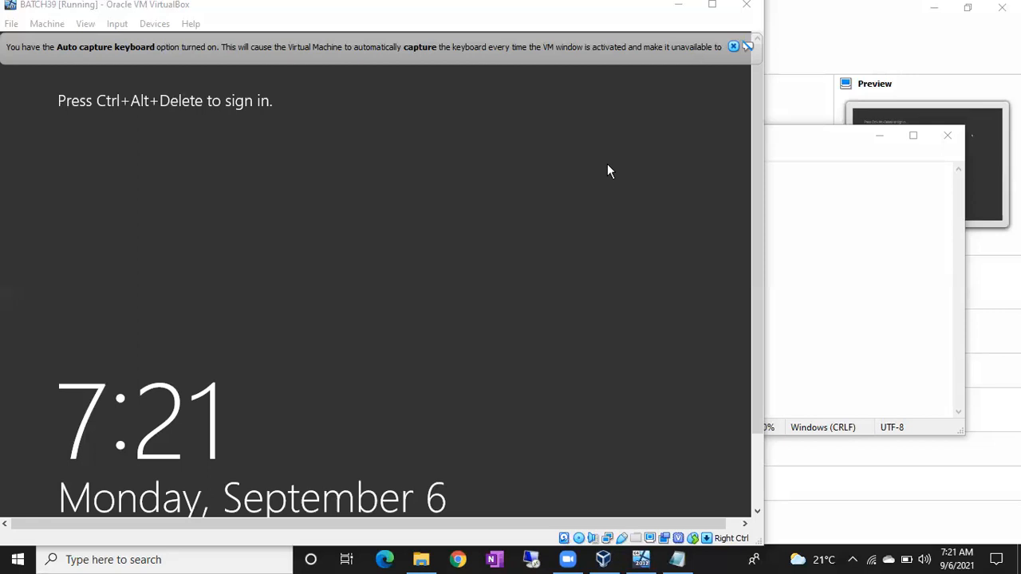
Step: Add the heading "Default" to the Notepad note, one blank line below the existing text
left_click(829, 229)
key("Return")
key("Return")
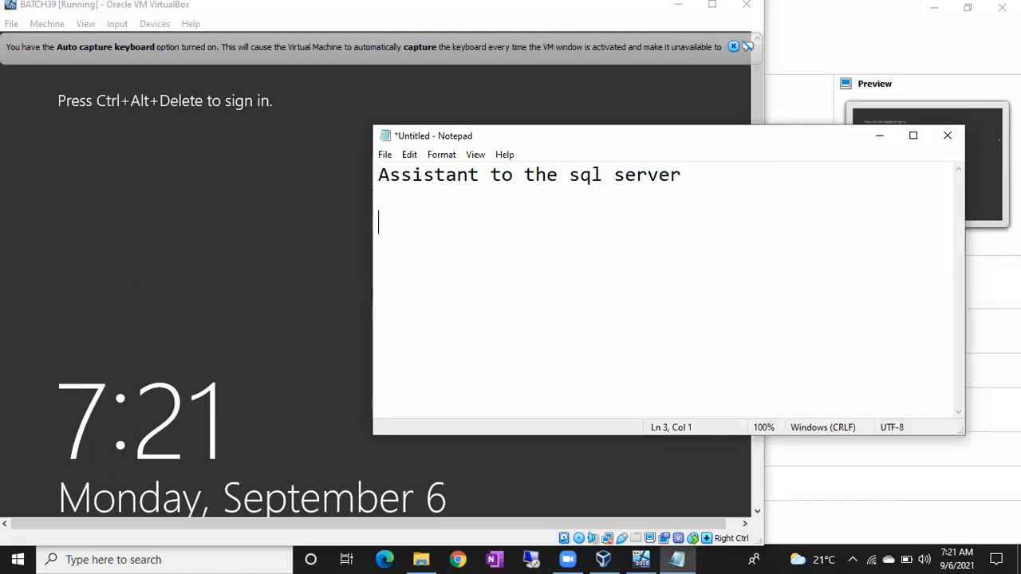
type("Default")
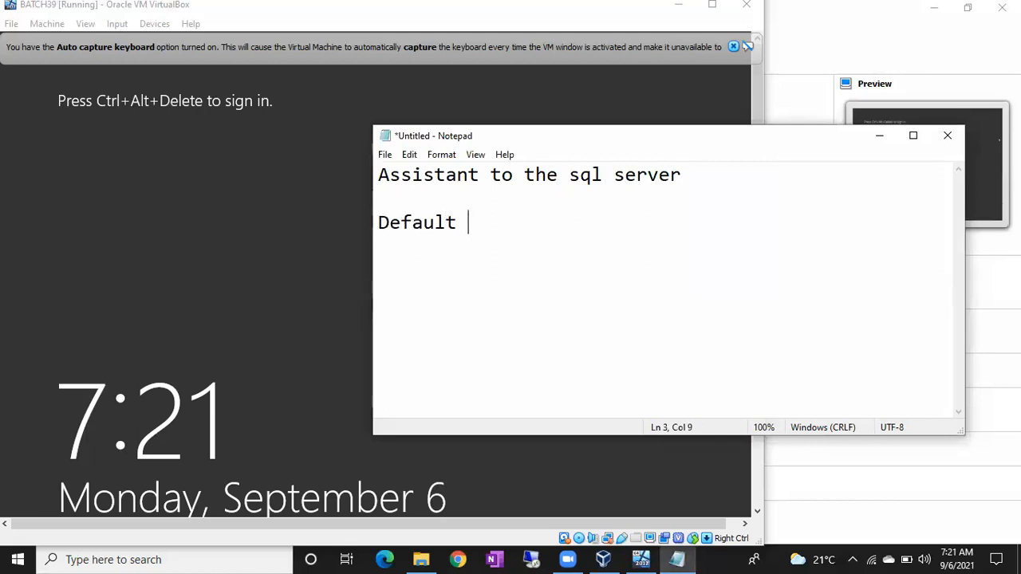
Step: Add the heading "Customized" below "Default", leaving two blank lines between the headings
key("Return")
key("Return")
key("Return")
type("Cust")
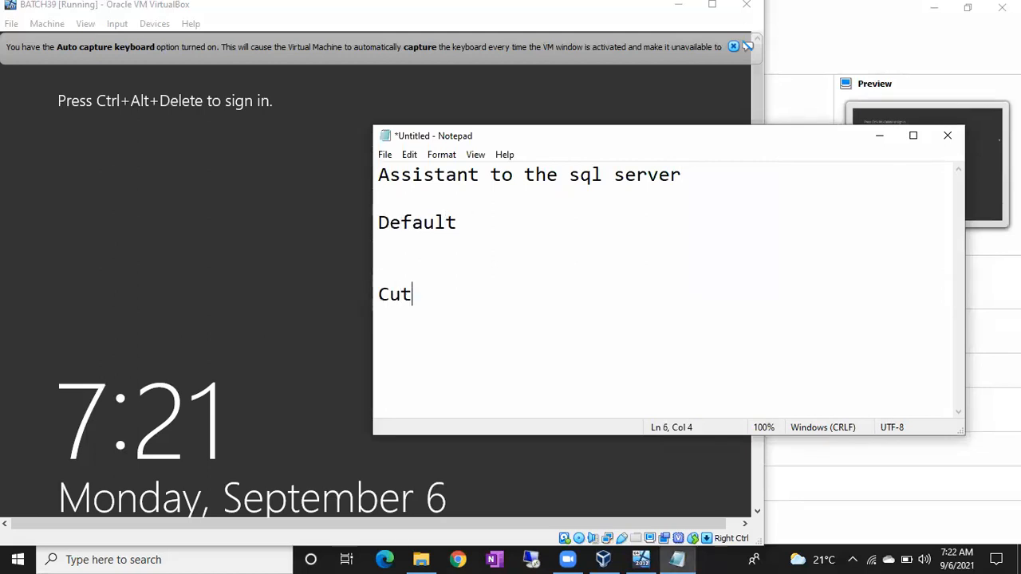
type("om")
key("BackSpace")
key("BackSpace")
key("BackSpace")
type("stomized")
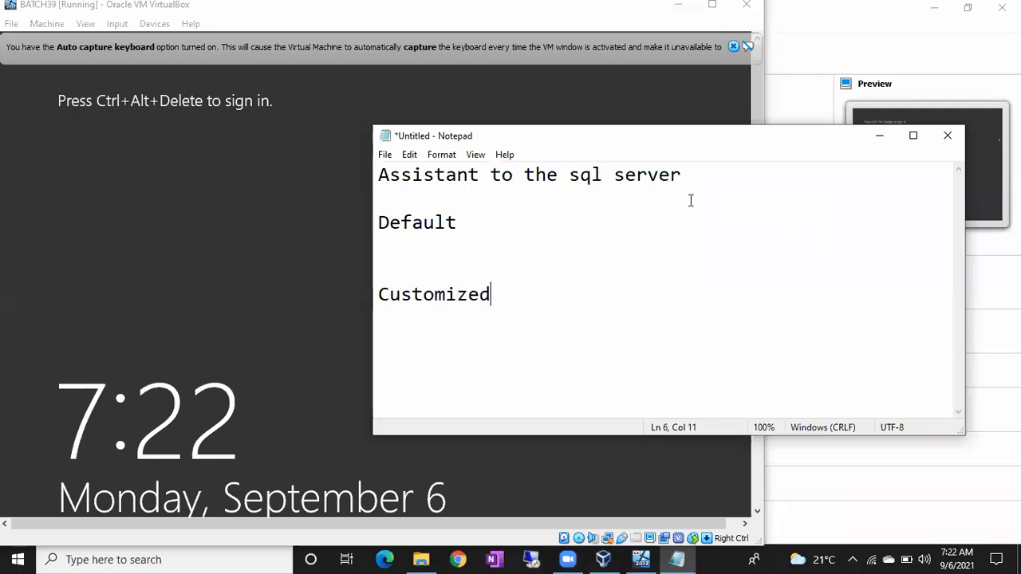
Step: Enter "Local Service" on the line directly below the "Default" heading
left_click(429, 244)
type("Loc")
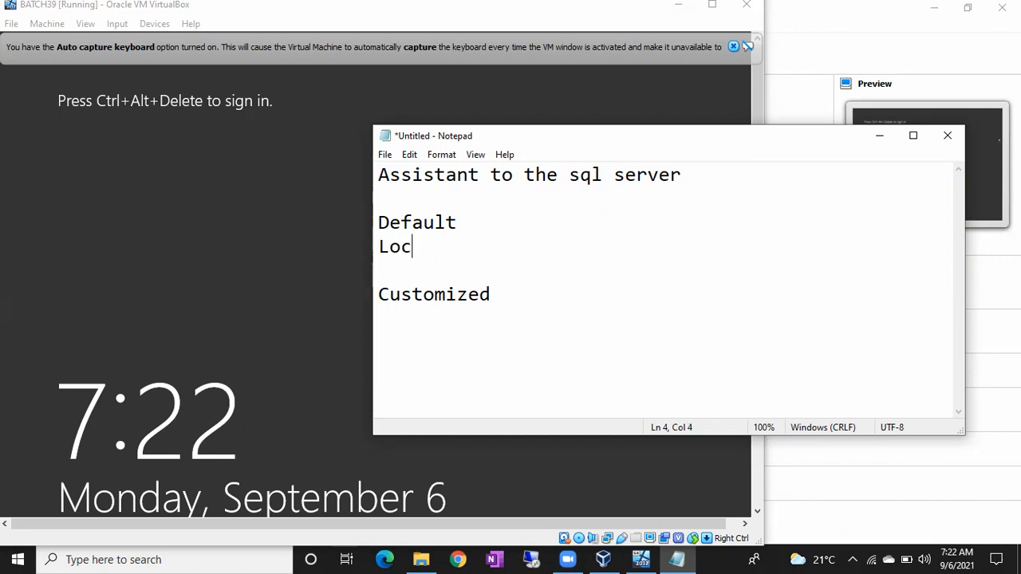
type("al Service")
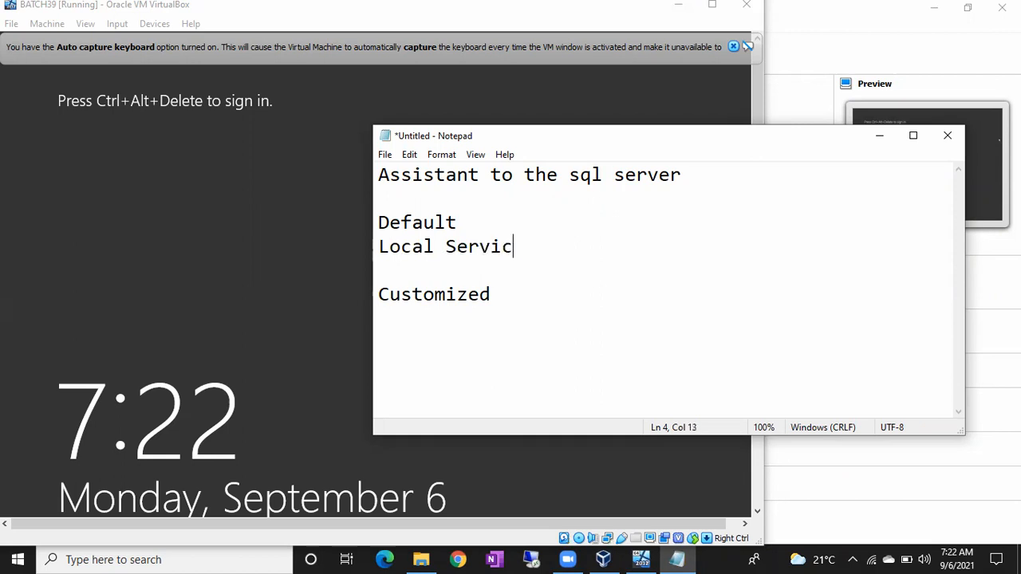
Step: Add "Local System" and "Network Service" on separate lines below "Local Service"
key("Return")
type("N")
key("BackSpace")
type("L")
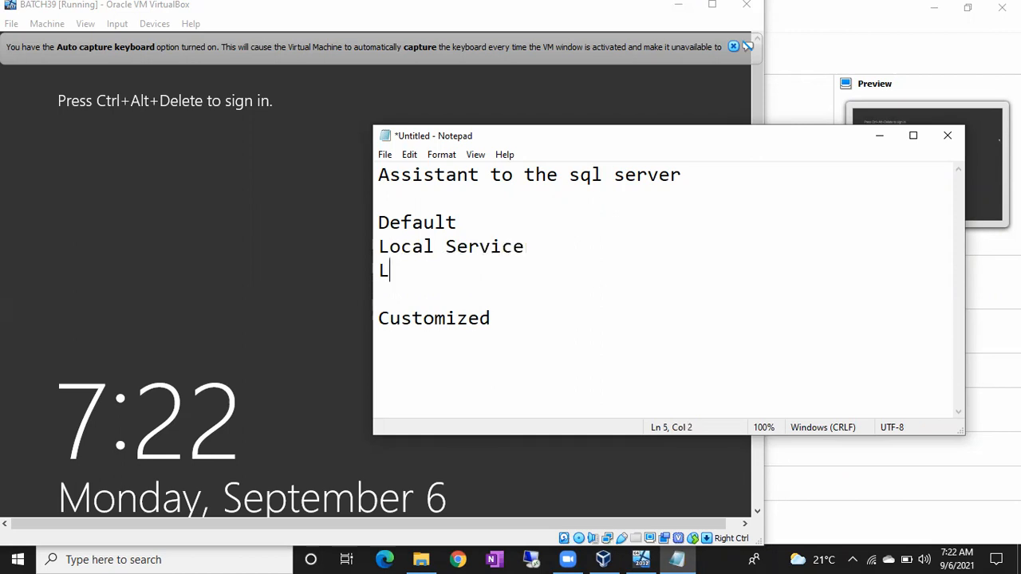
type("ocal System")
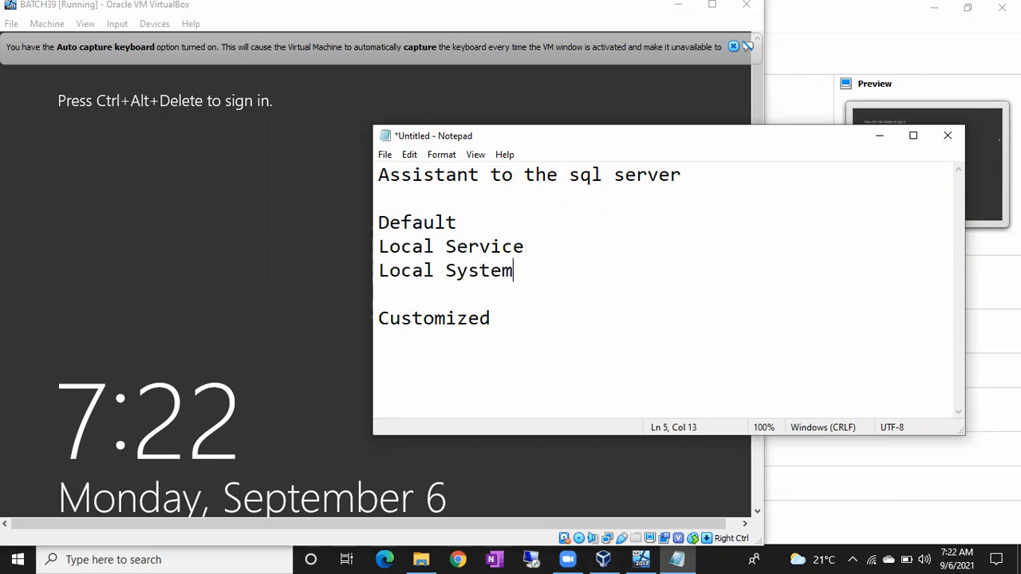
key("Return")
type("Netwo")
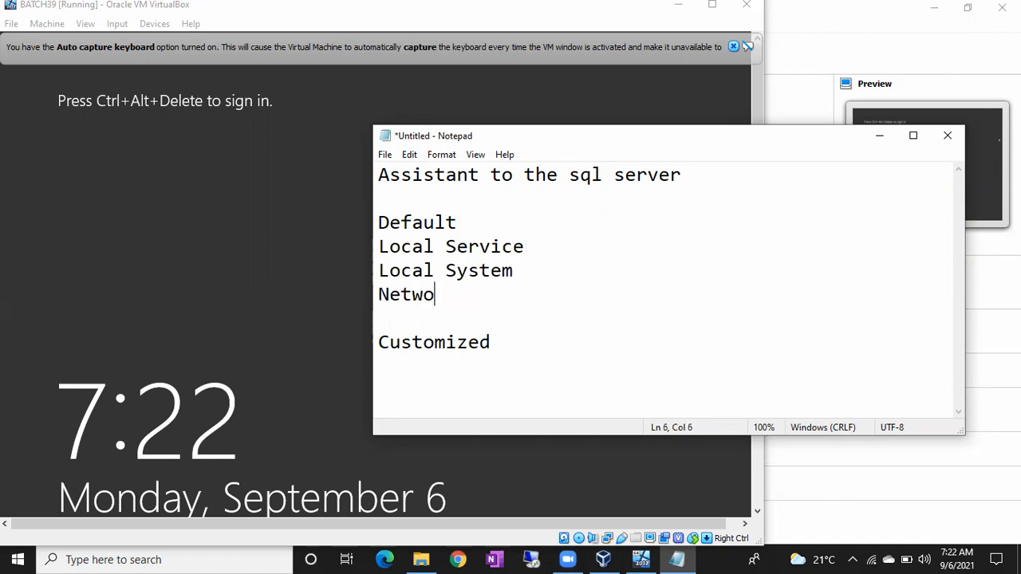
type("rk Service")
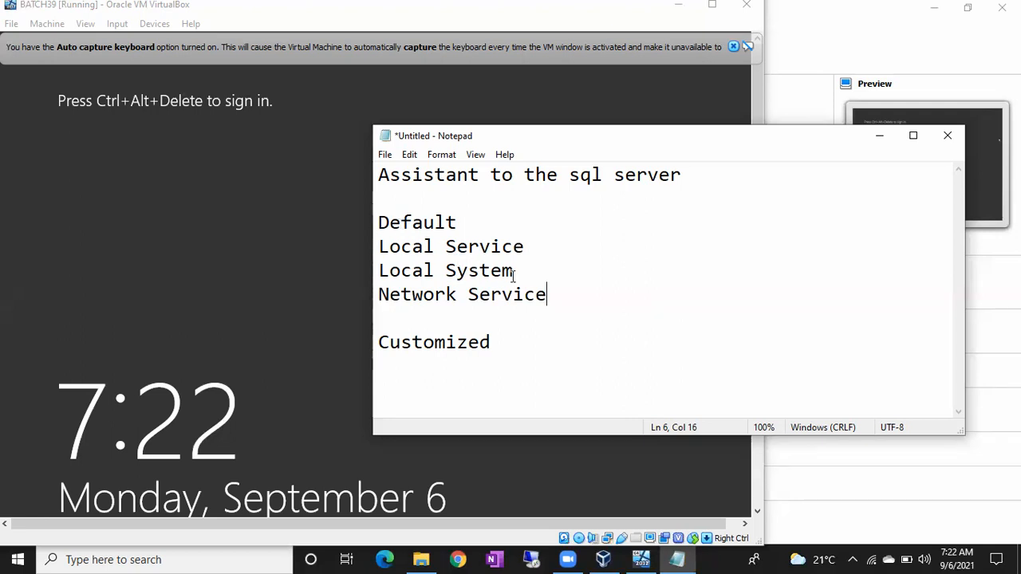
Step: Highlight the Local System line, highlight all three entries under "Default", and minimize the note
left_click_drag(526, 272, 362, 274)
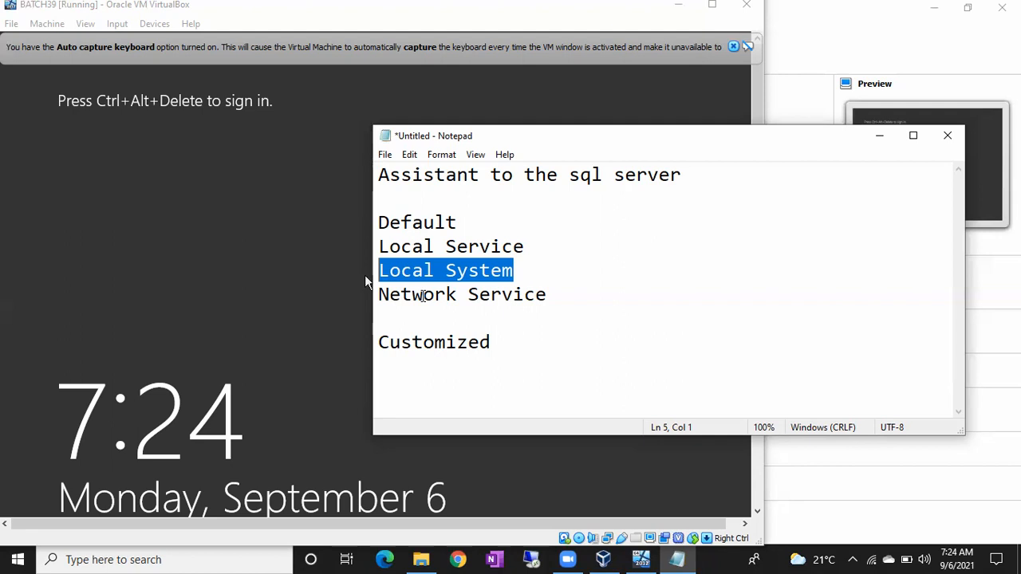
left_click_drag(561, 296, 380, 247)
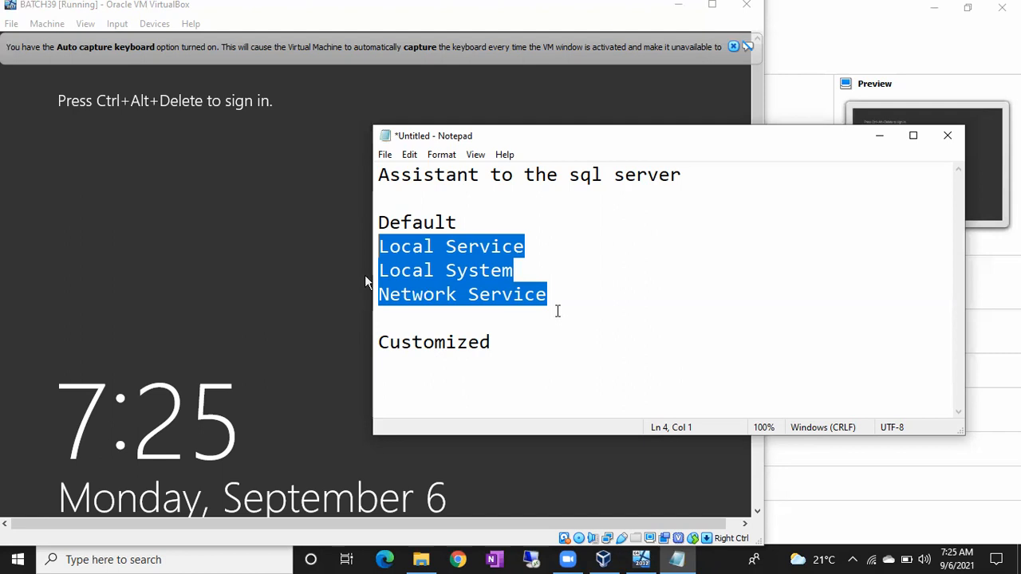
left_click(875, 138)
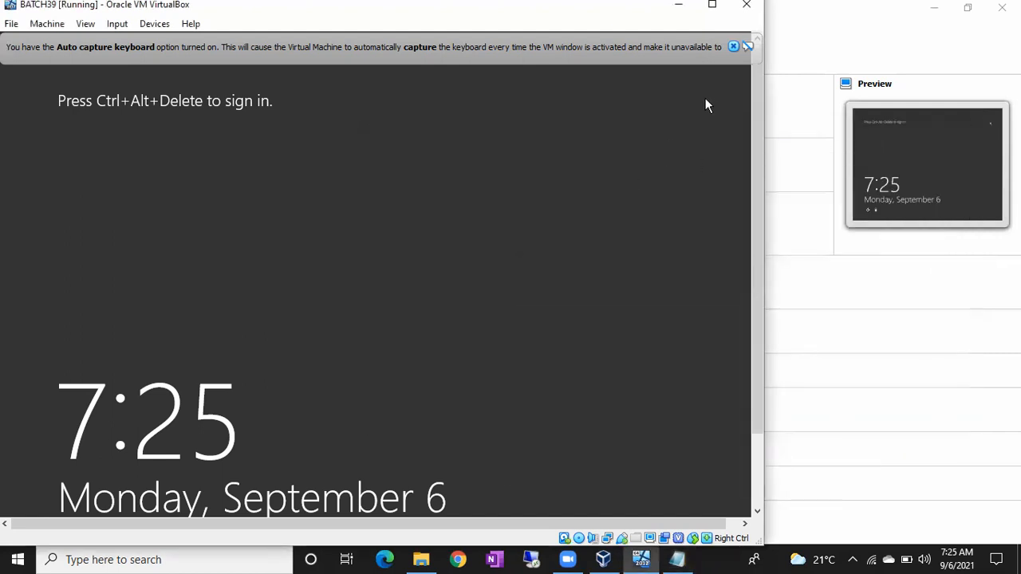
Step: Dismiss the auto capture keyboard message and sign in to the virtual machine as Administrator with the account password
left_click(732, 47)
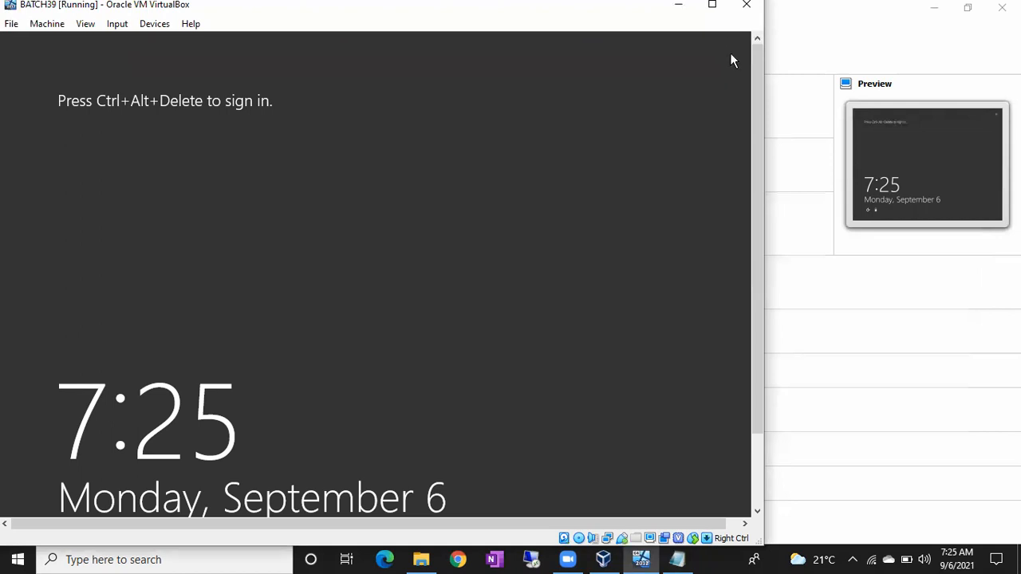
key("ctrl+Delete")
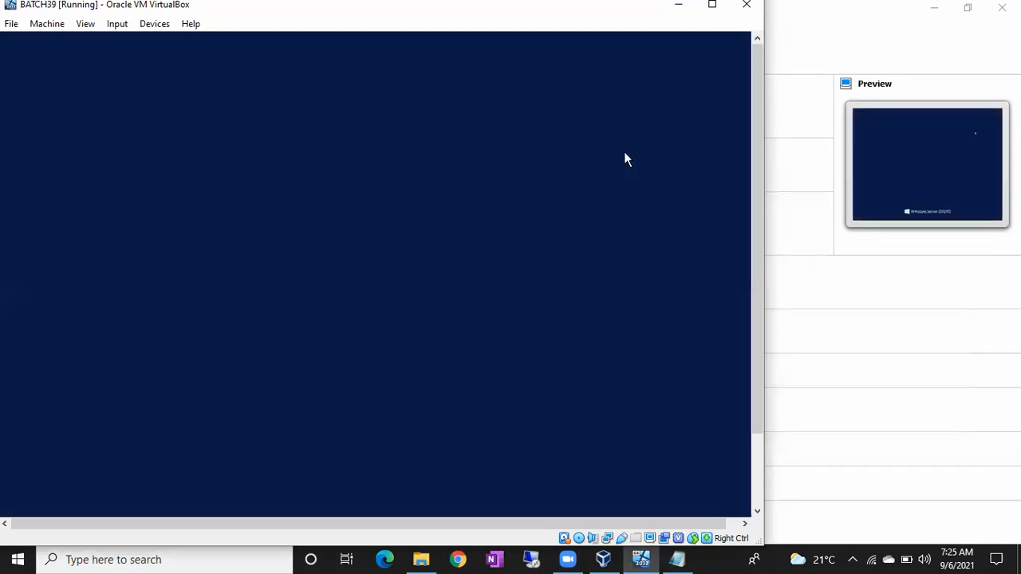
type("•••••")
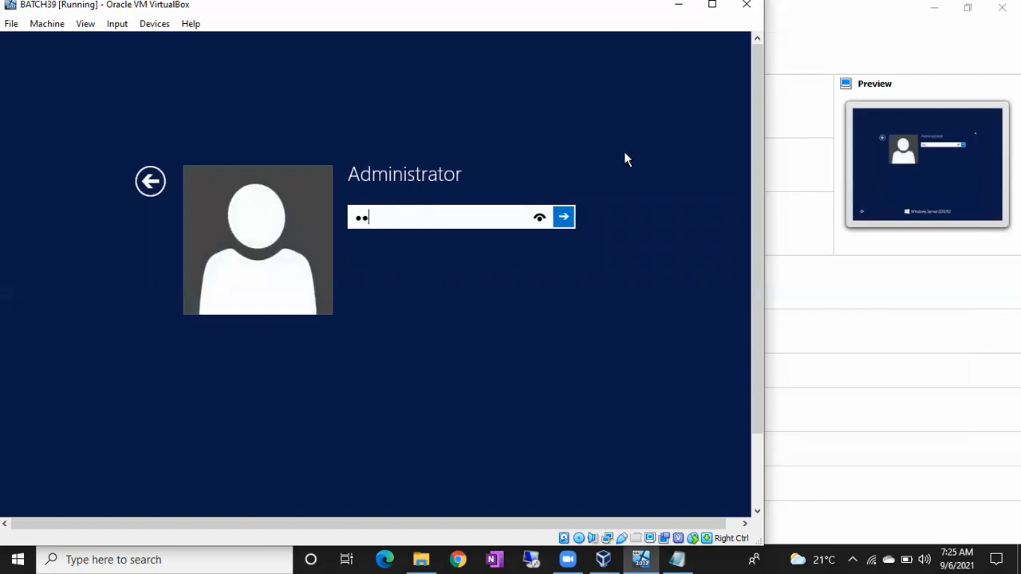
type("••••••••")
key("Return")
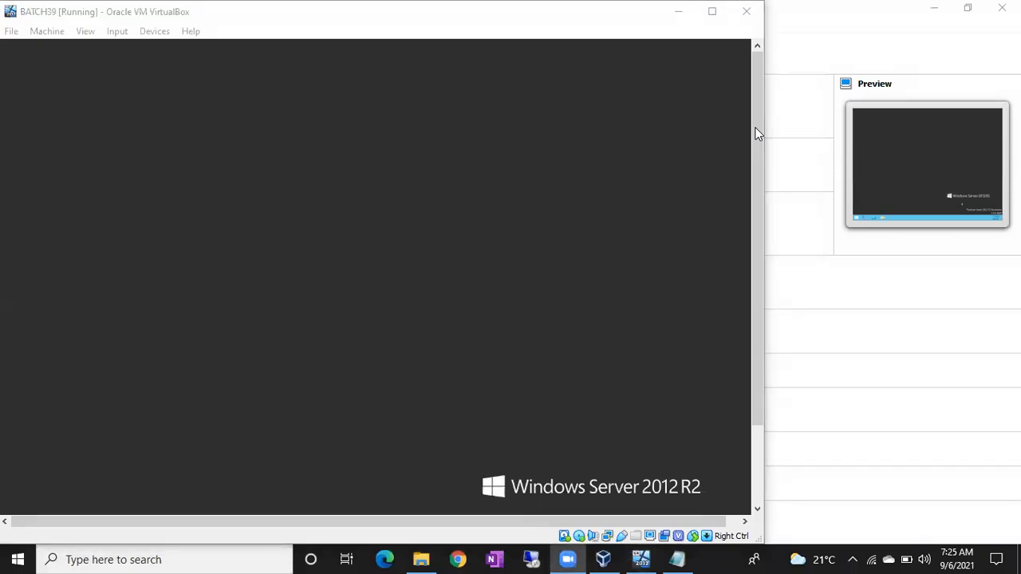
Step: Bring the BATCH39 virtual machine window back to the front and minimize Server Manager inside it
key("alt+Tab")
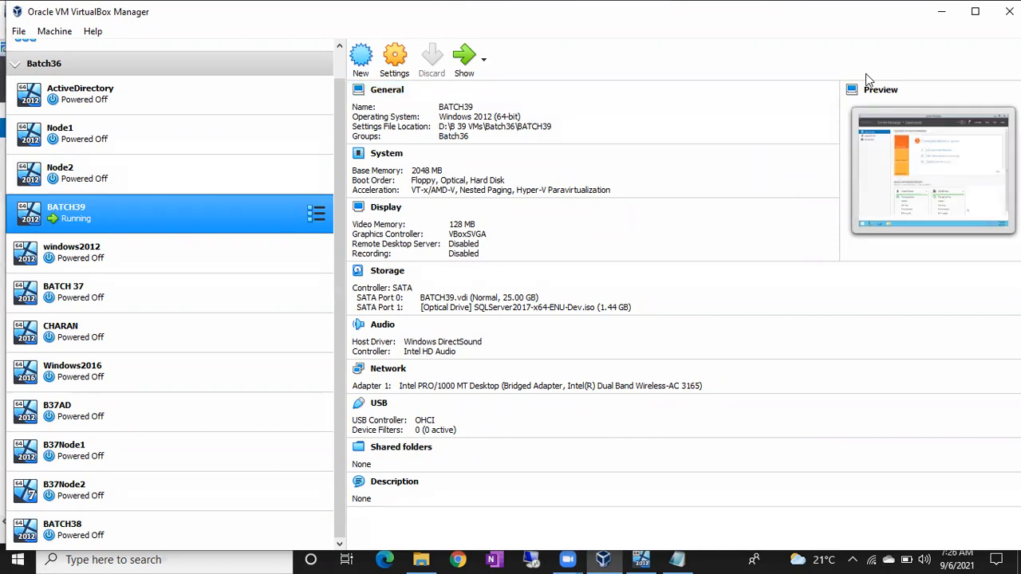
left_click(573, 143)
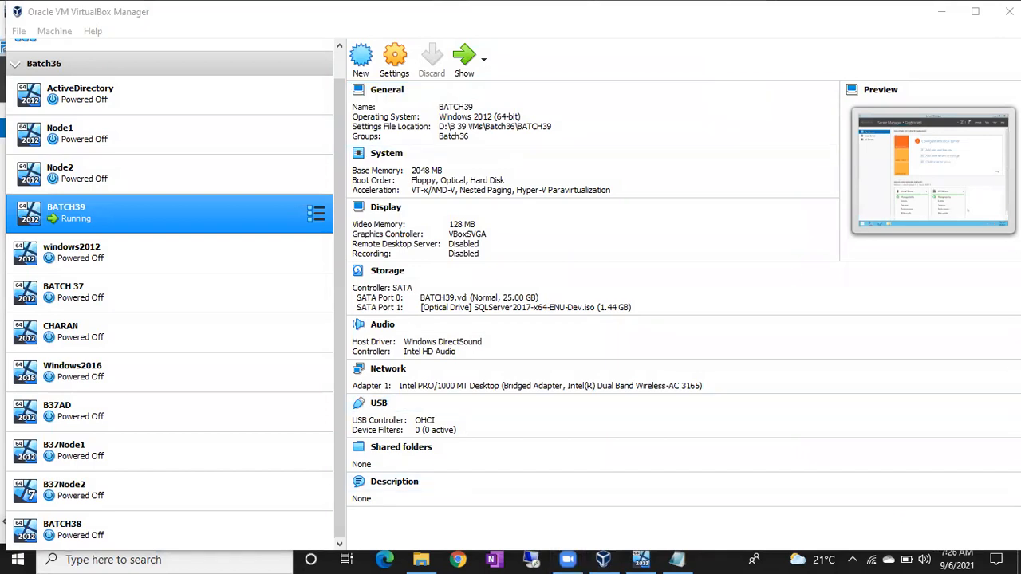
left_click(642, 559)
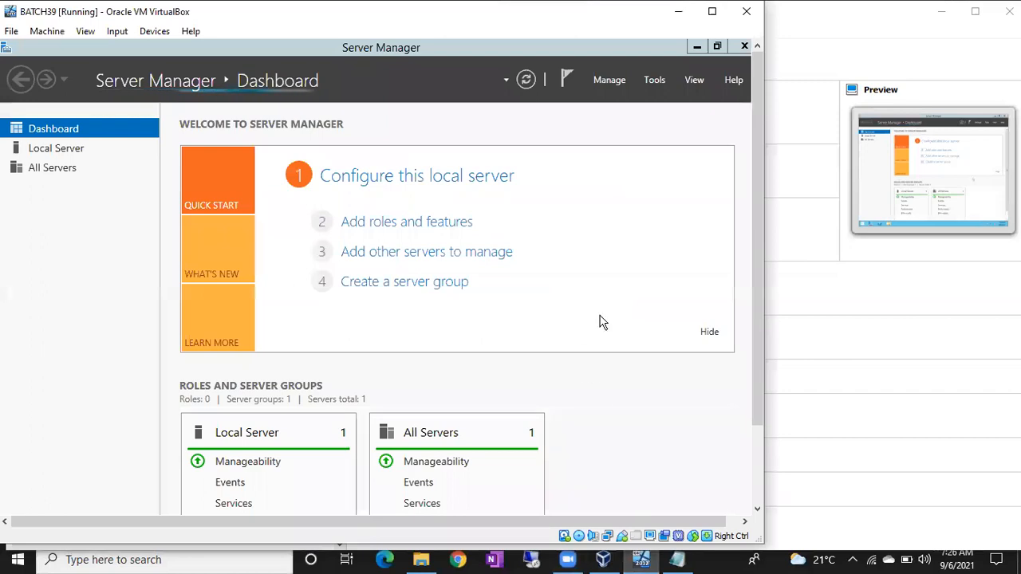
left_click(702, 47)
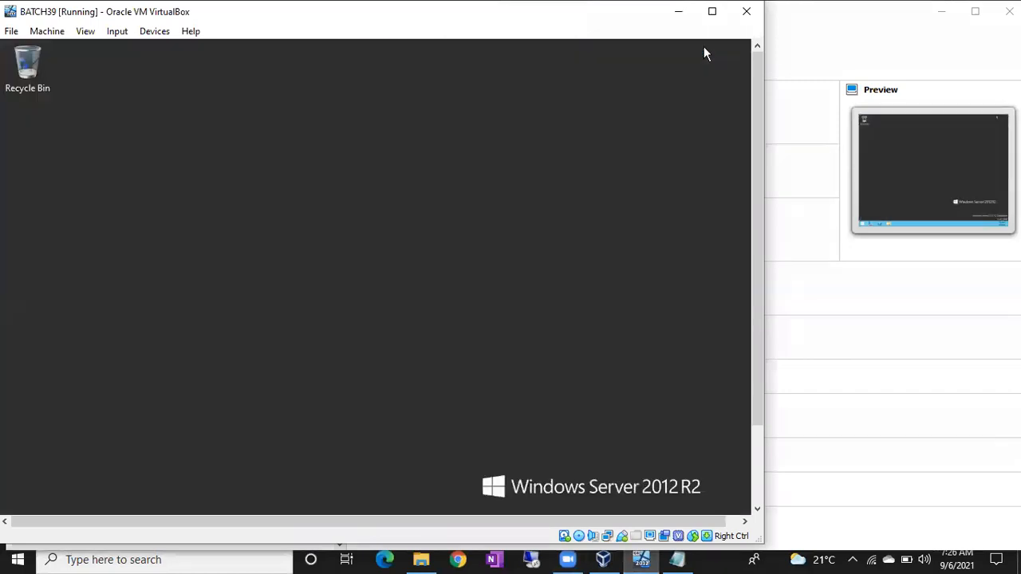
Step: Open a command prompt in the BATCH39 virtual machine and run ipconfig to display its network configuration
left_click_drag(758, 135, 757, 232)
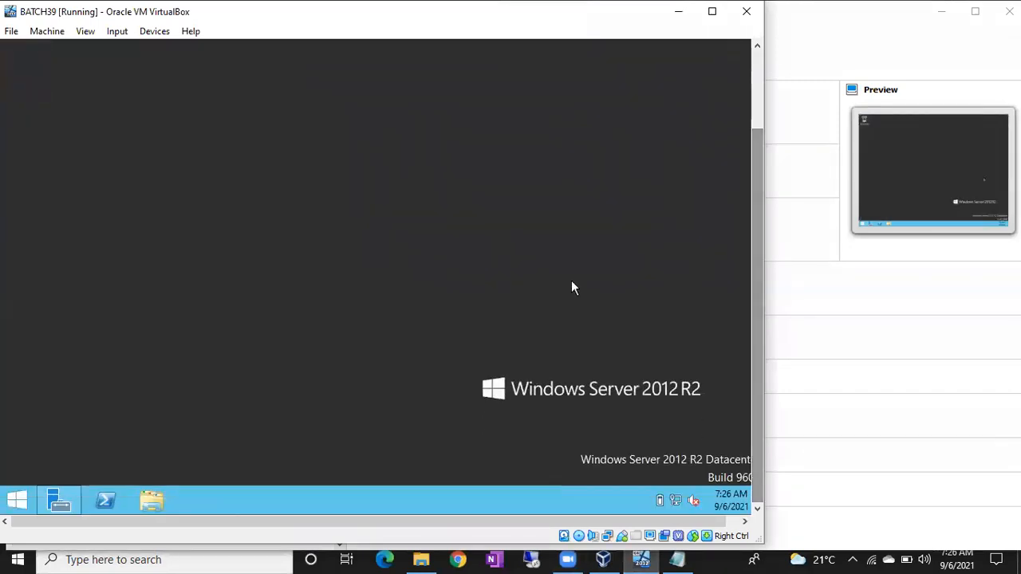
key("super+r")
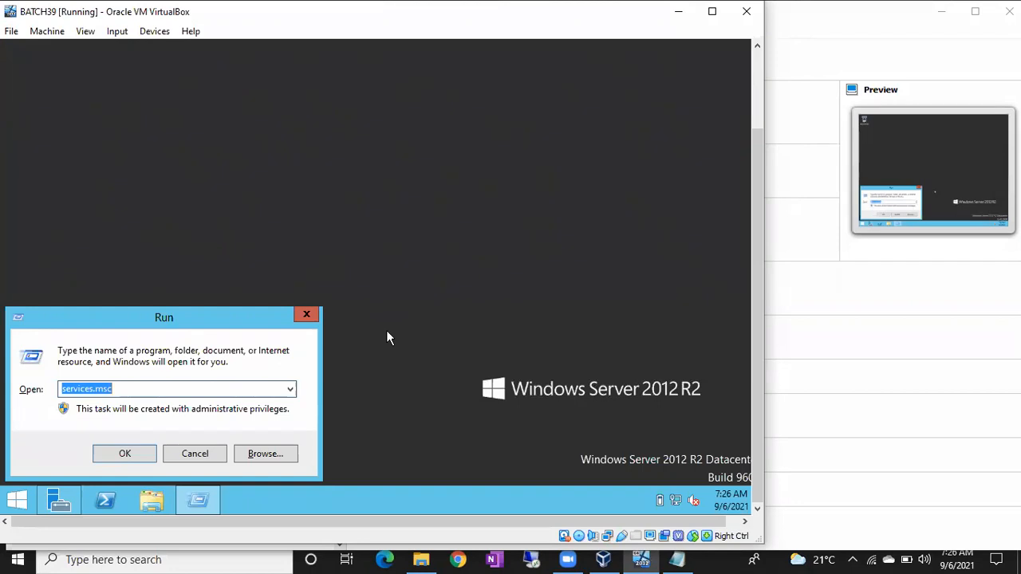
type("cmd")
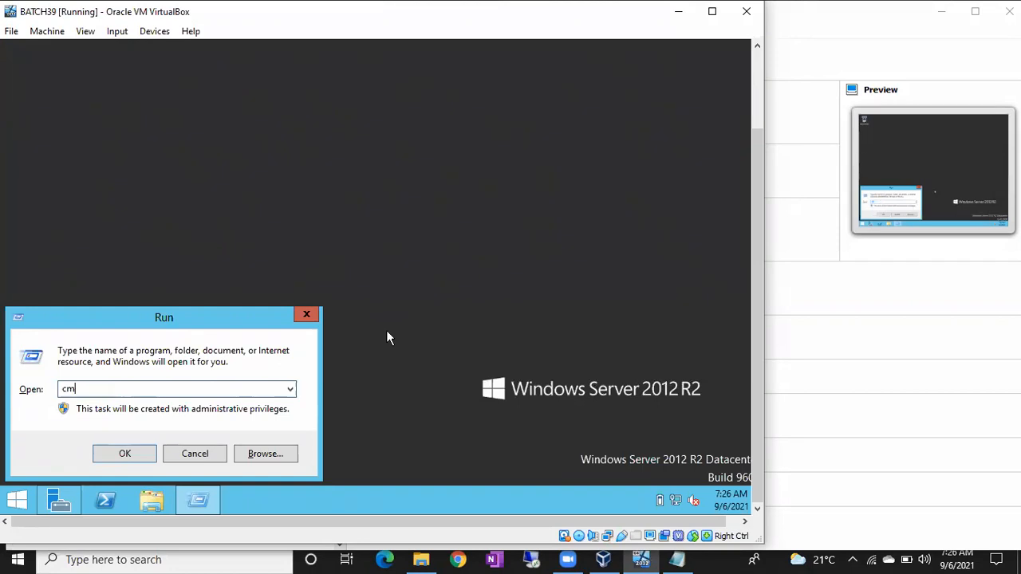
key("Return")
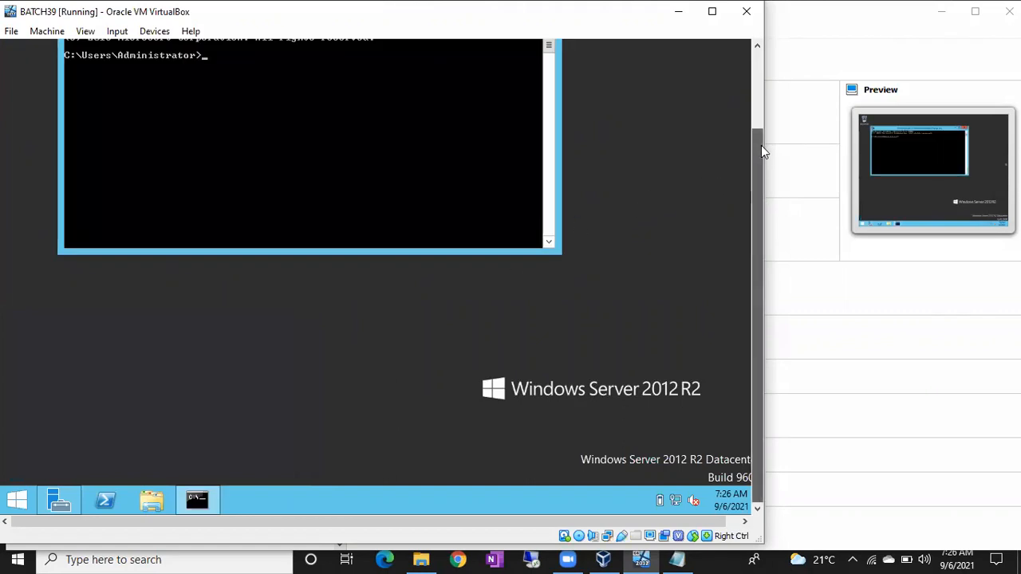
left_click_drag(760, 146, 761, 98)
type("ipconfig")
key("Return")
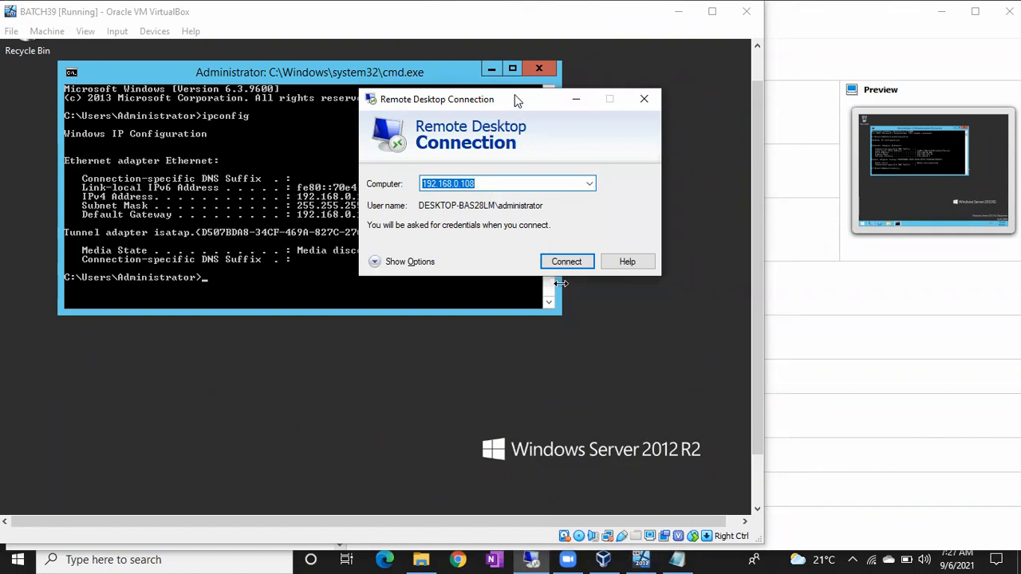
Step: Set the Remote Desktop Connection computer to 192.168.0.106 and move its window clear of the ipconfig output
left_click_drag(513, 99, 667, 151)
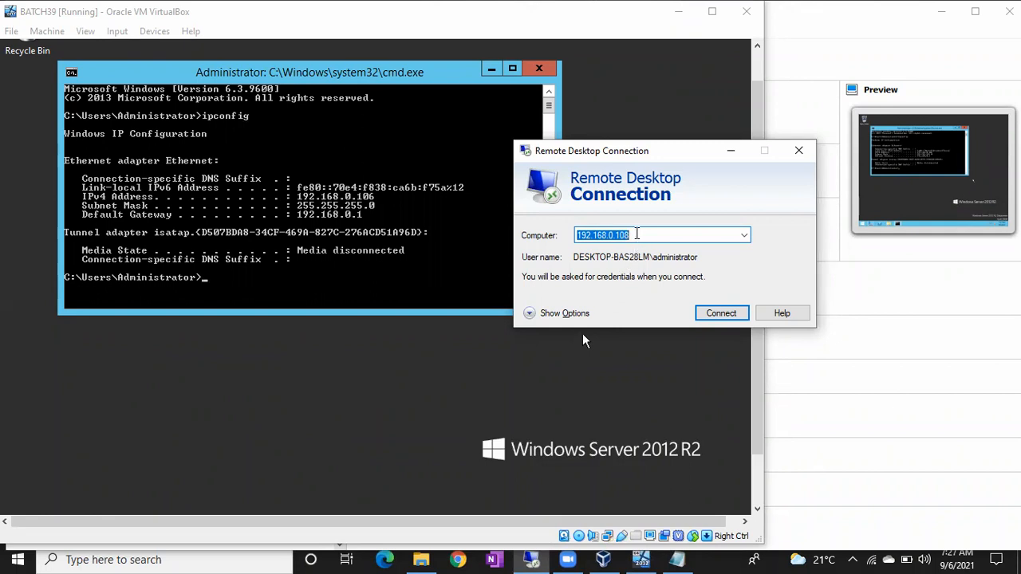
left_click(636, 235)
key("BackSpace")
type("6")
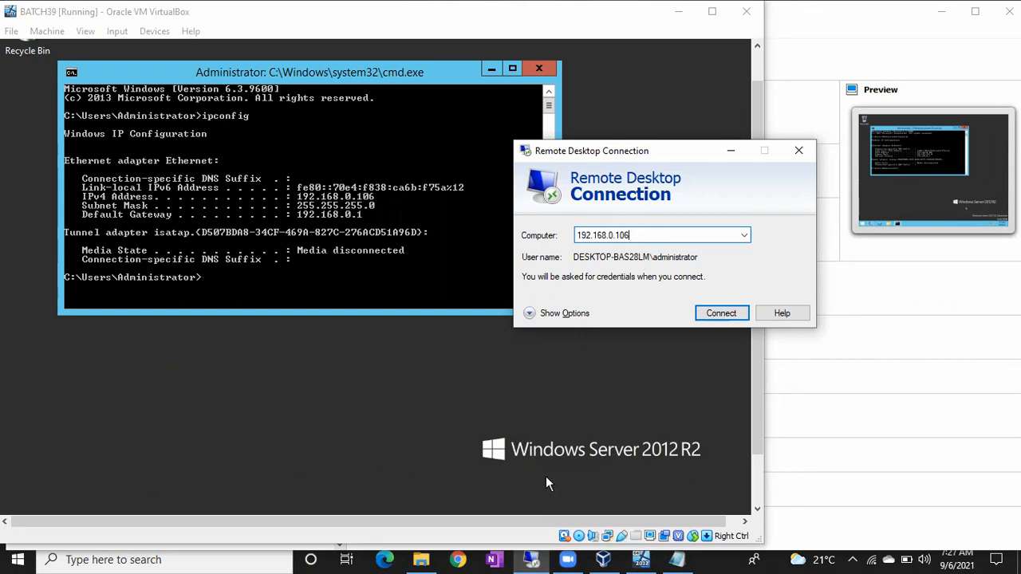
key("BackSpace")
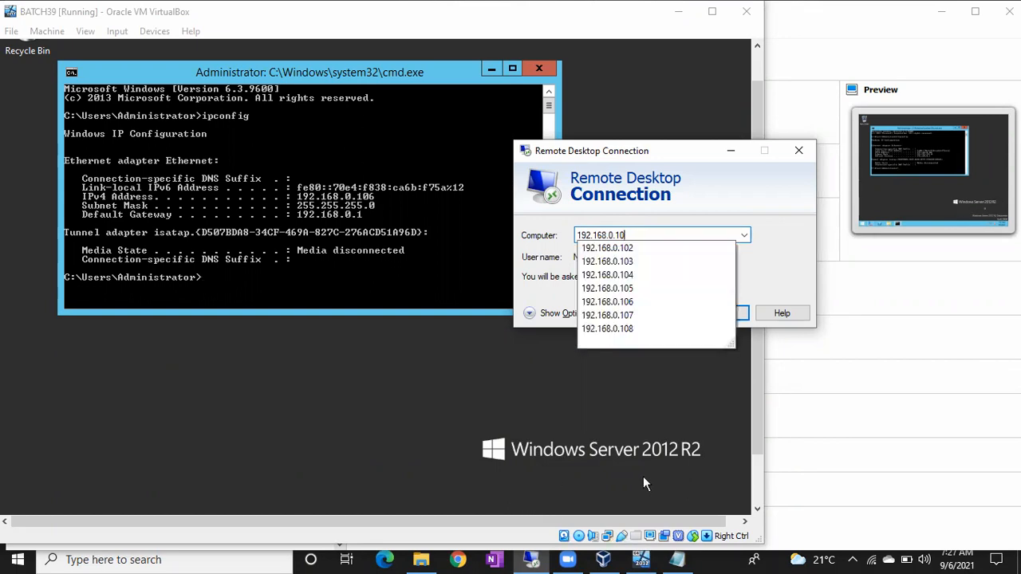
type("6")
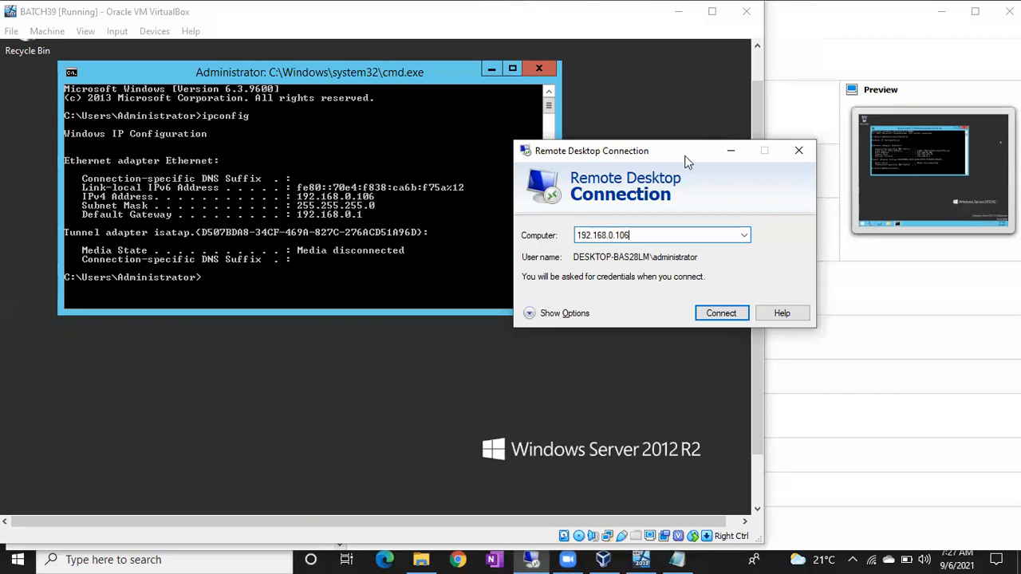
left_click_drag(684, 156, 675, 81)
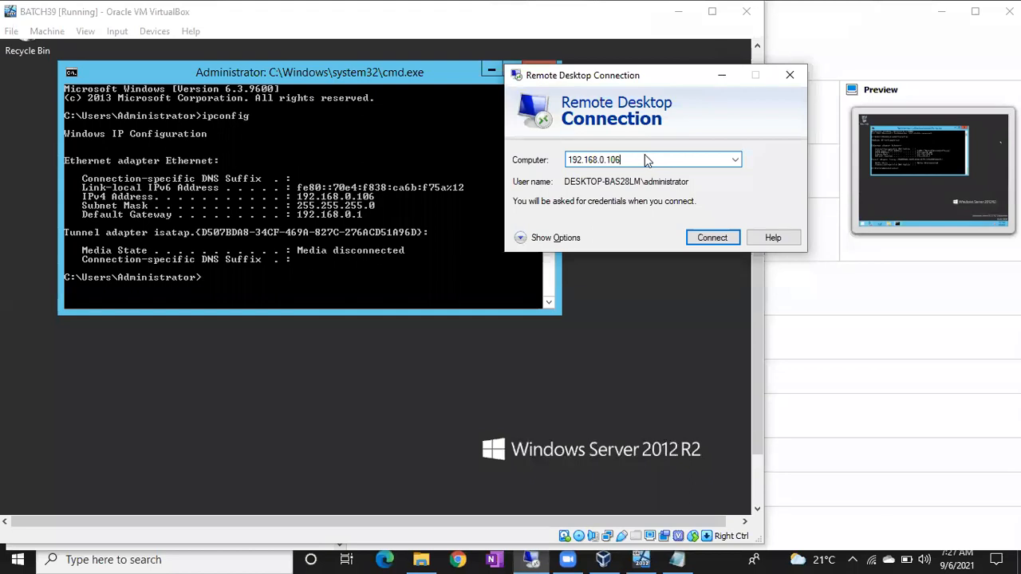
Step: Connect to the remote computer as Administrator with the account password and accept the certificate warning
left_click(703, 240)
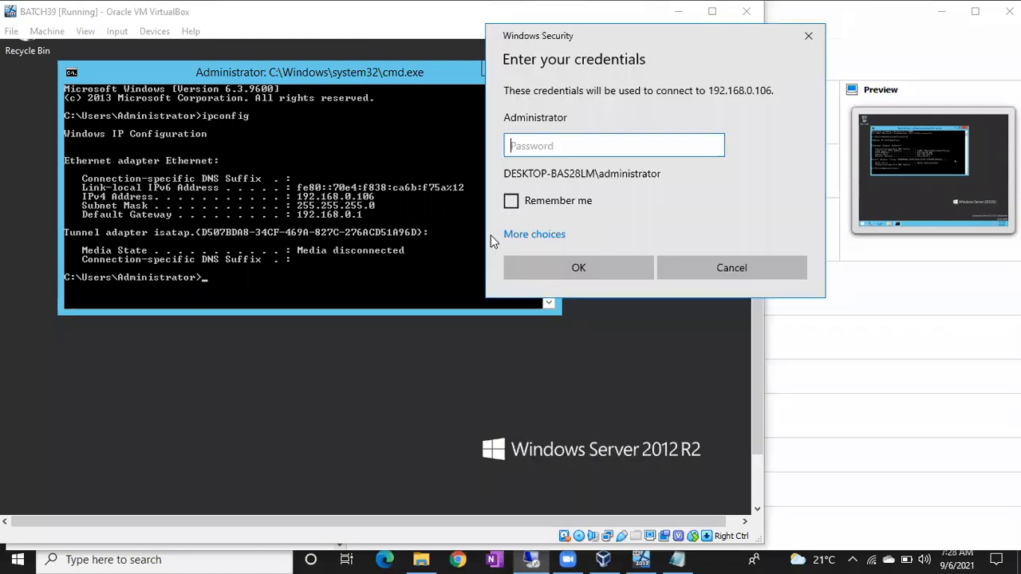
type("P@ssw0rd•••••")
key("Return")
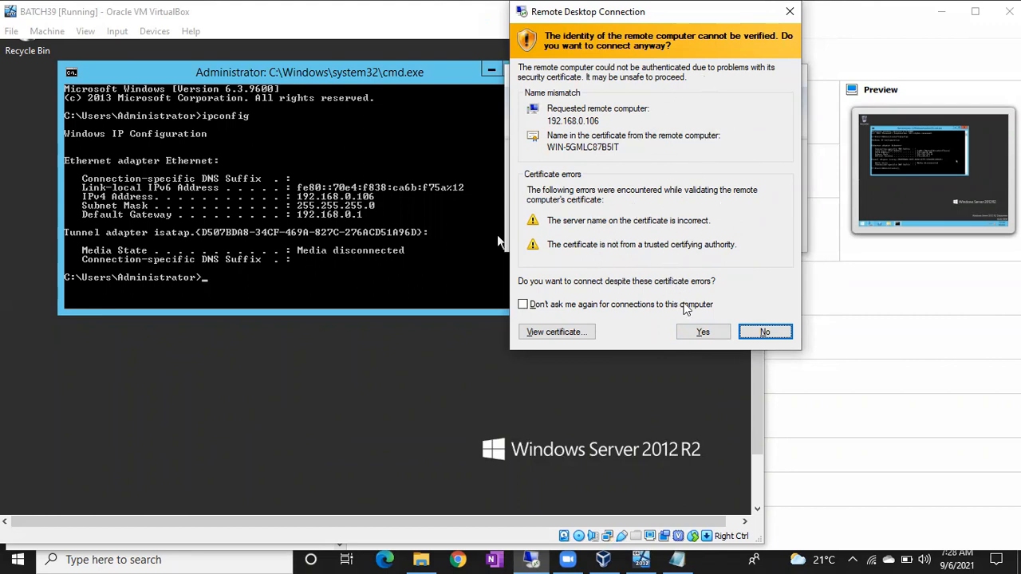
left_click(699, 333)
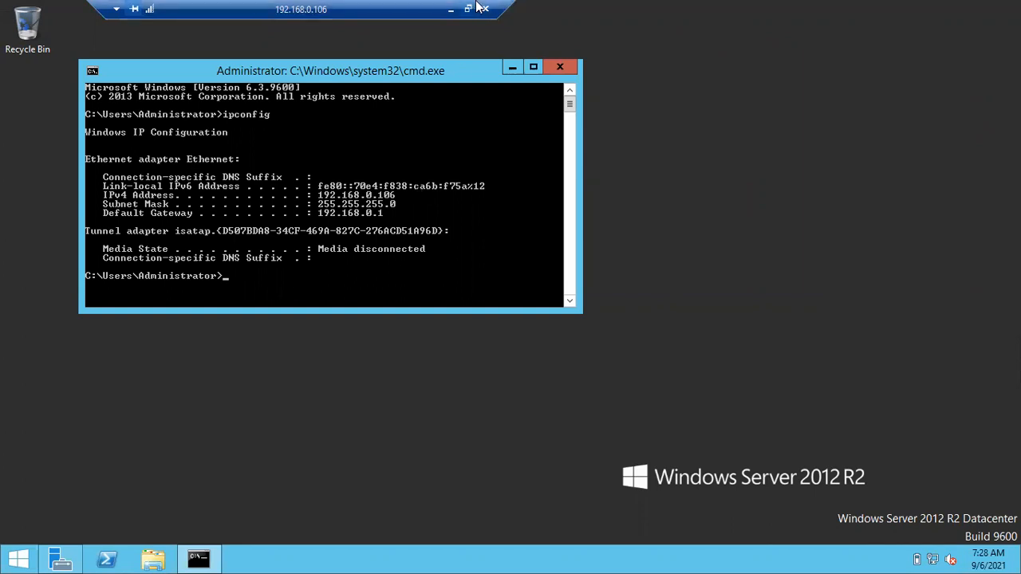
Step: Switch from the remote session to the Notepad note and add "SSMS" below "Customized", separated by a blank line
left_click(450, 9)
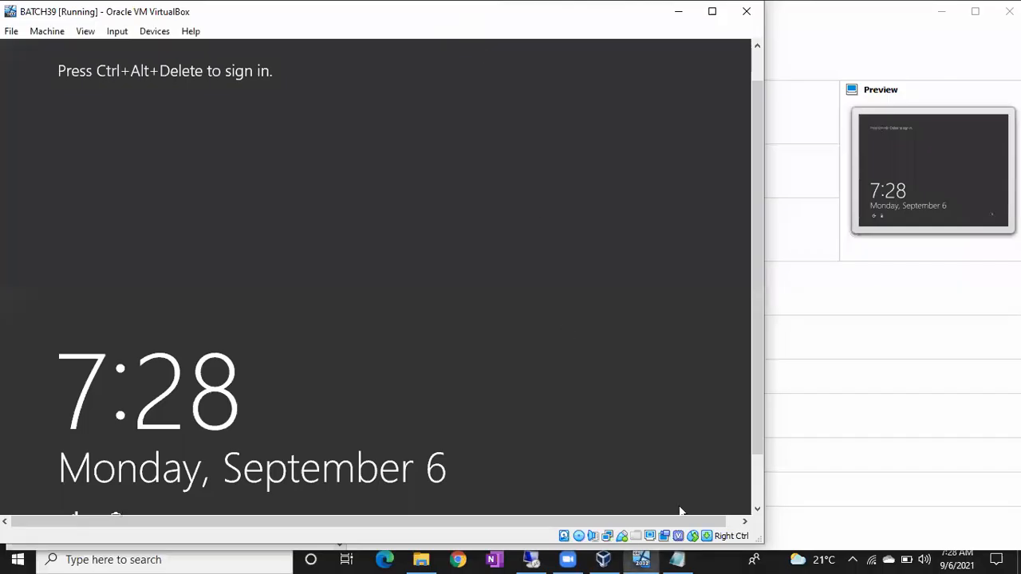
left_click(676, 559)
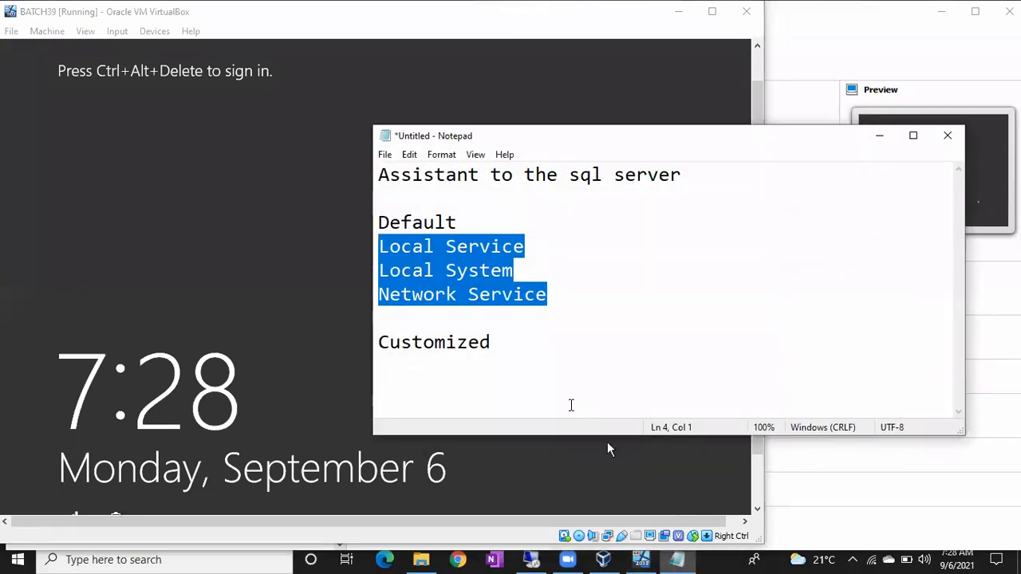
key("ctrl+End")
key("Return")
type("SSMS")
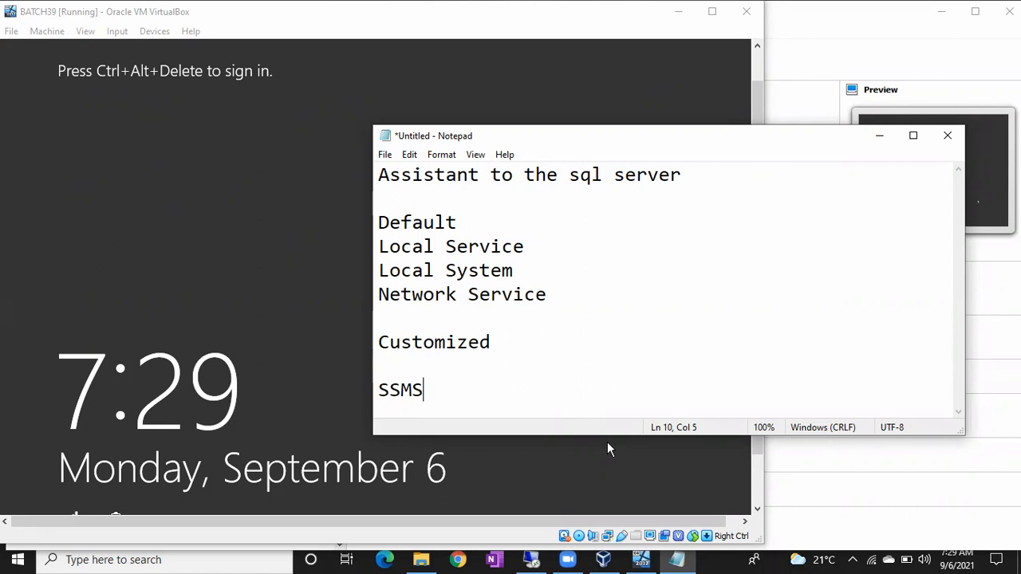
Step: Add "Sql server 2016" below "SSMS" after a blank line and minimize the note
key("Return")
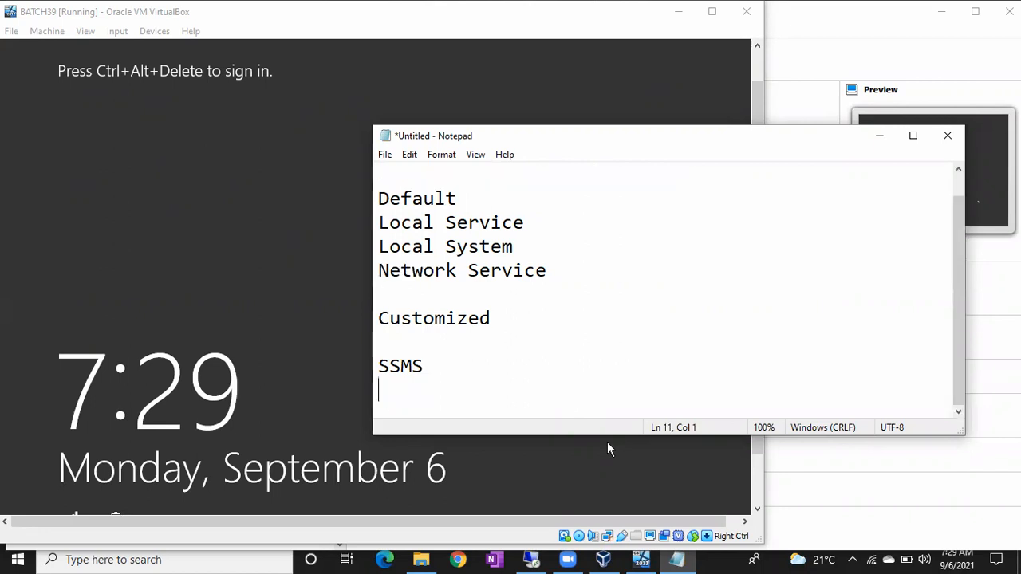
key("Return")
type("Sql server 2016")
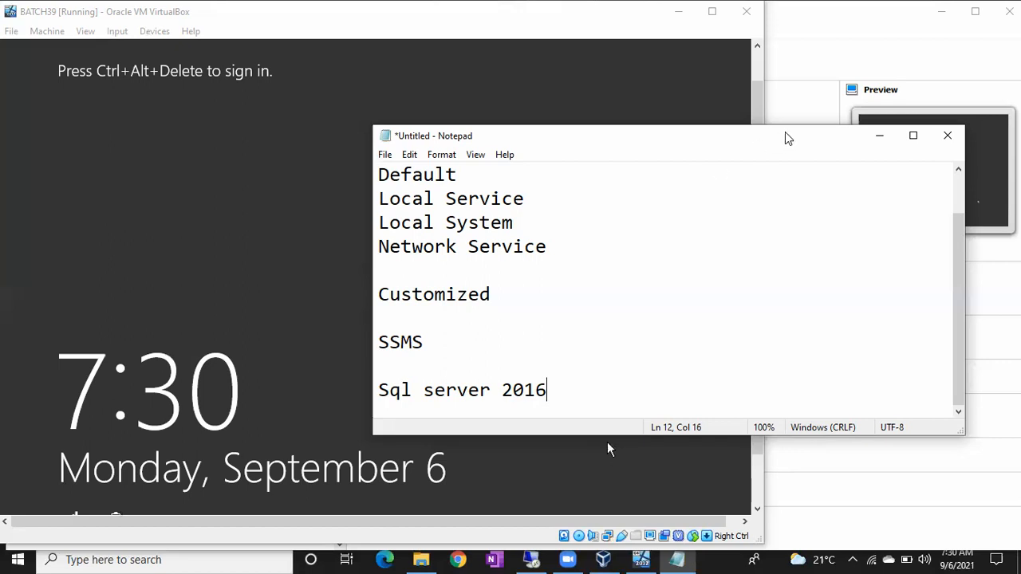
left_click(879, 135)
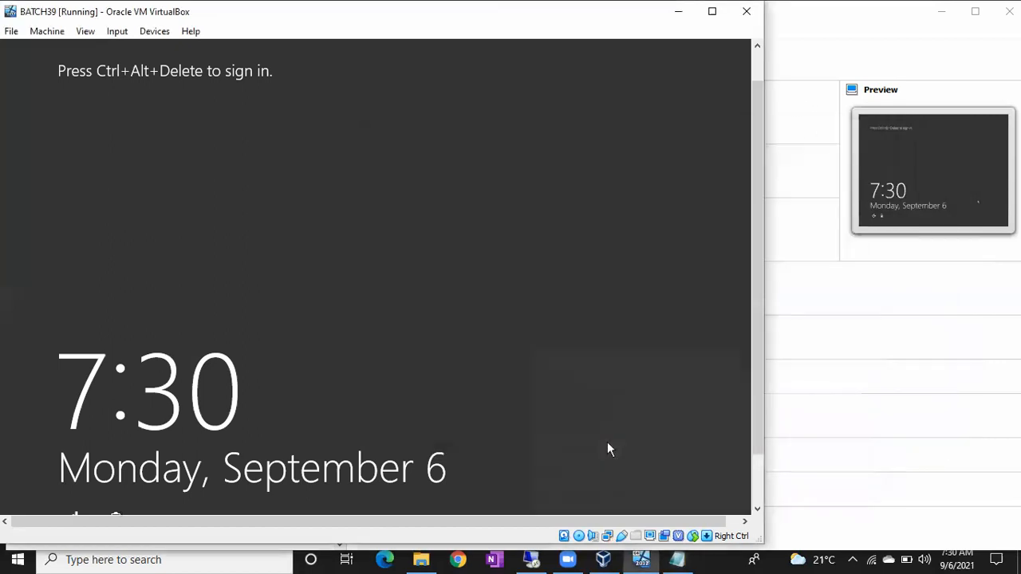
Step: Minimize the virtual machine and VirtualBox Manager windows and copy the SSMS disc image from the host desktop
left_click(675, 16)
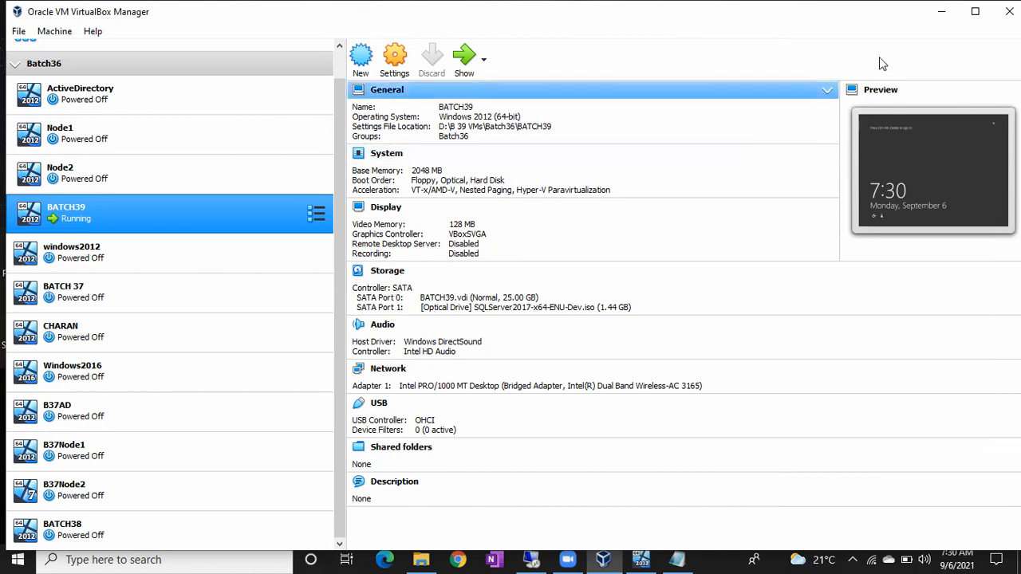
left_click(939, 22)
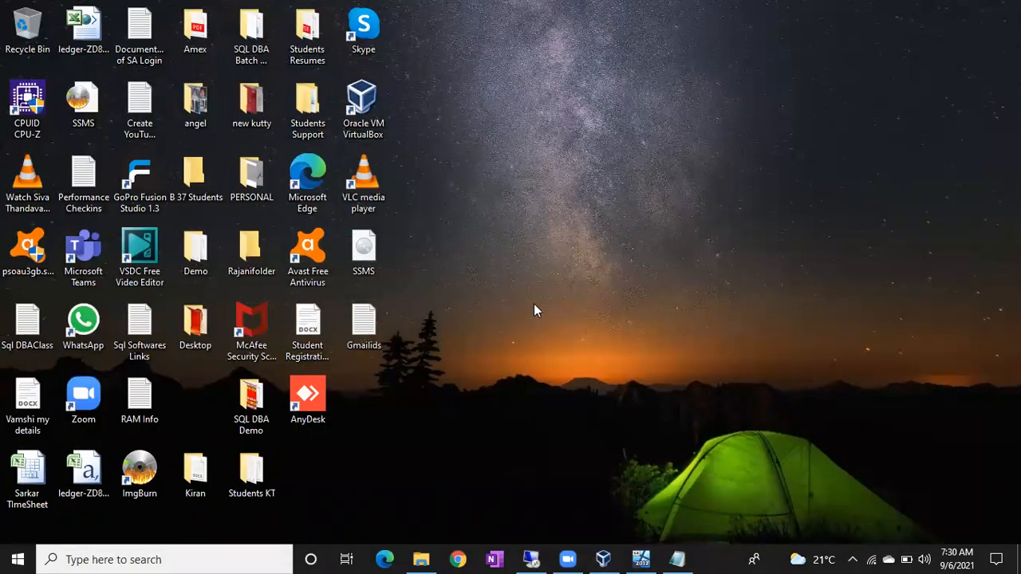
right_click(370, 250)
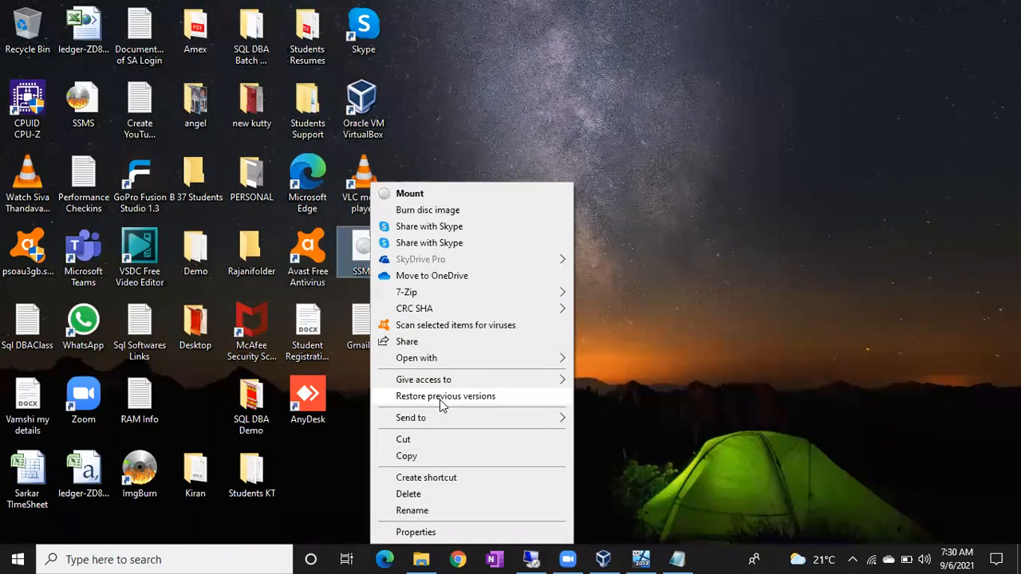
left_click(422, 457)
Step: Return to the 192.168.0.106 remote session and paste the SSMS disc image into its Local Disk (C:)
left_click(528, 554)
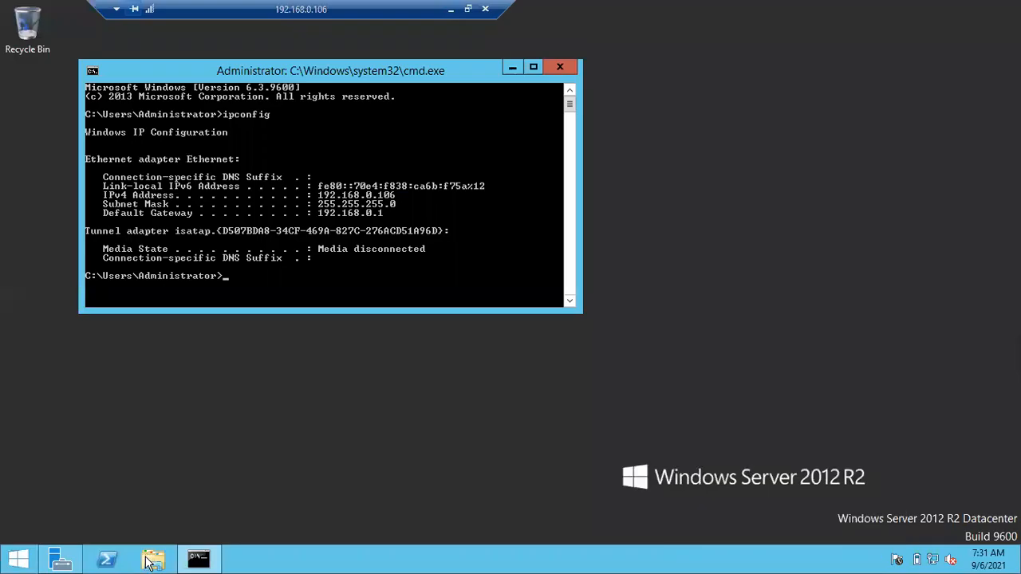
left_click(150, 560)
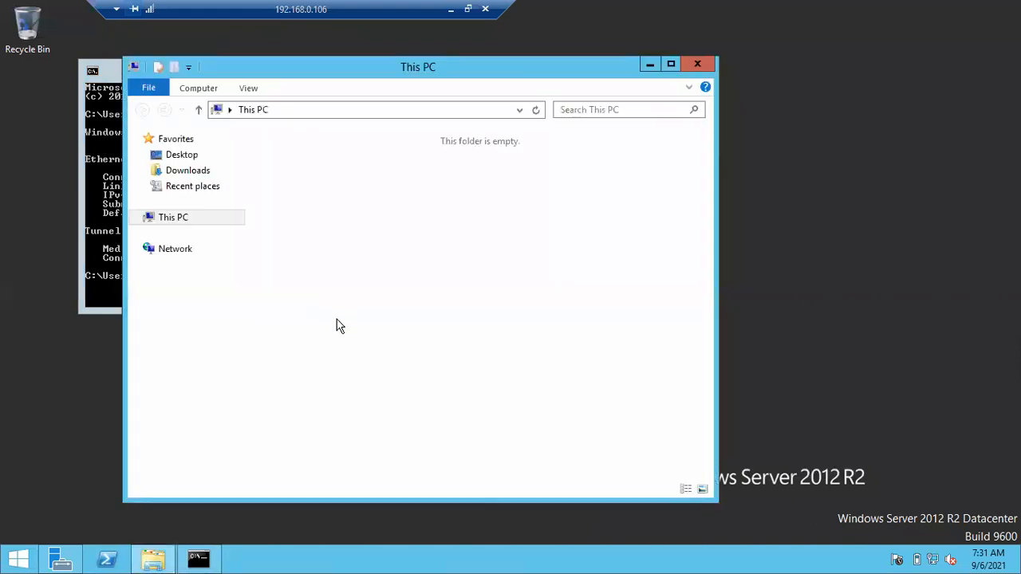
double_click(338, 323)
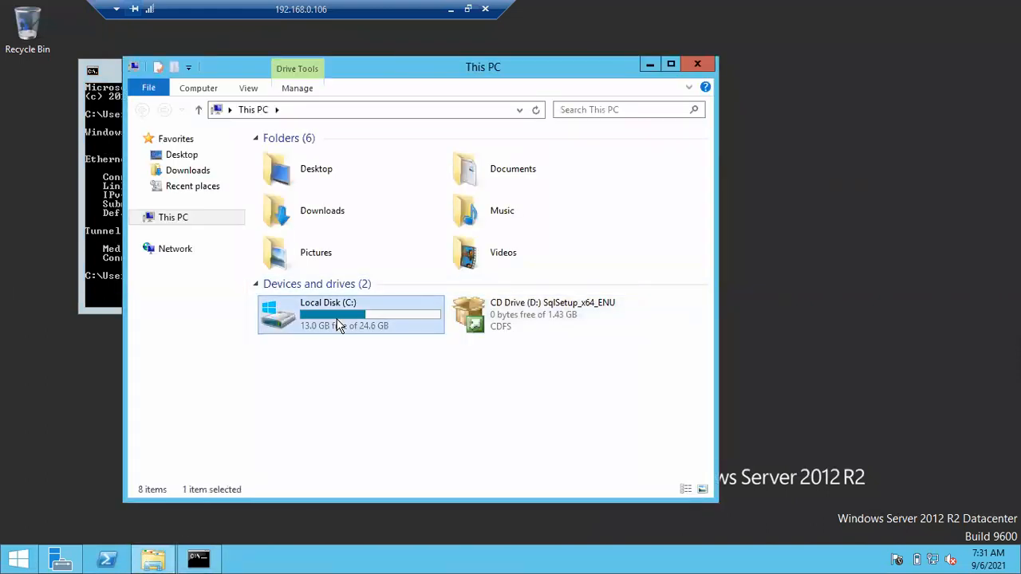
right_click(317, 280)
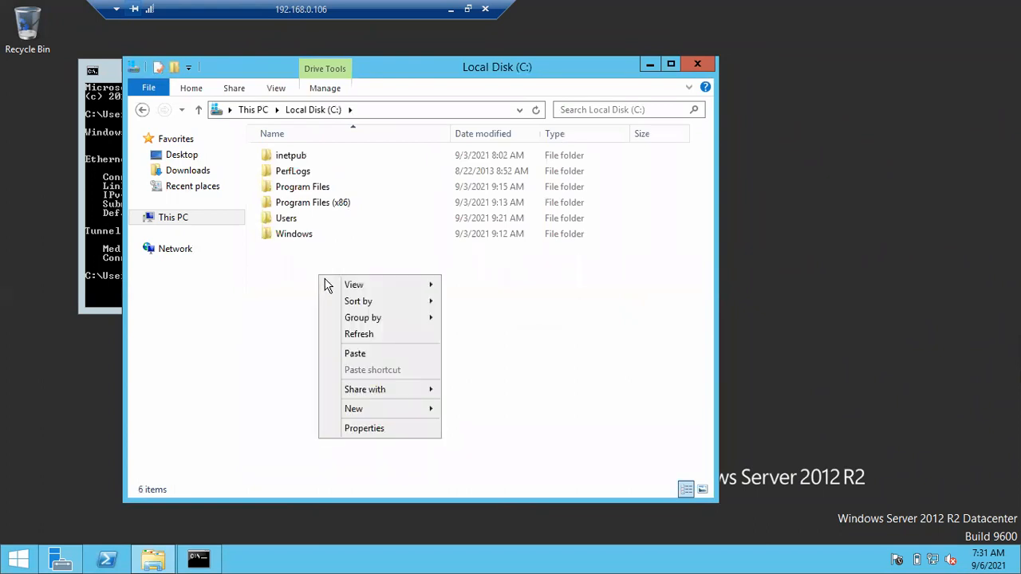
left_click(345, 353)
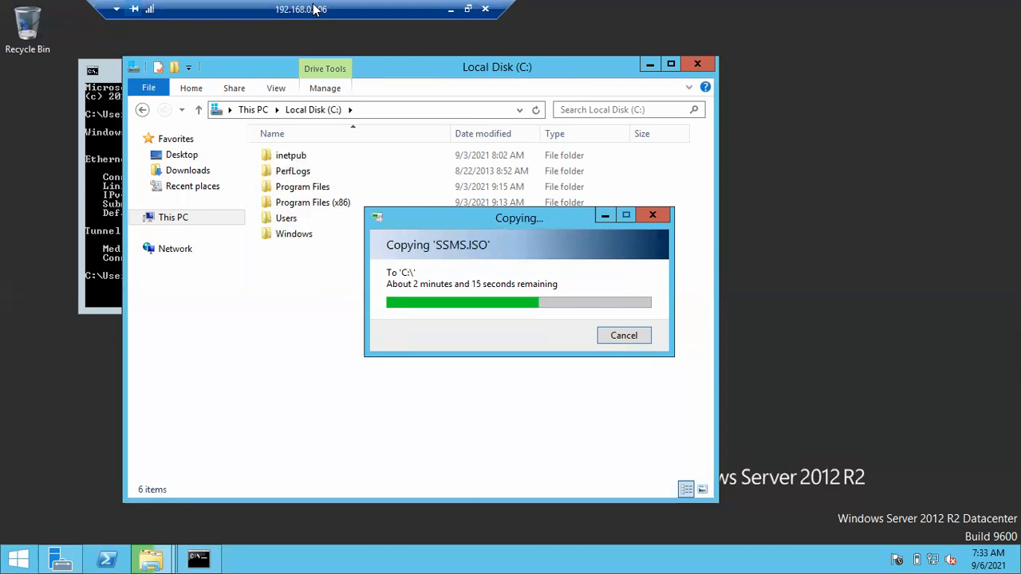
Step: Check the progress of the SSMS.ISO copy to the C: drive in the remote session
left_click(487, 70)
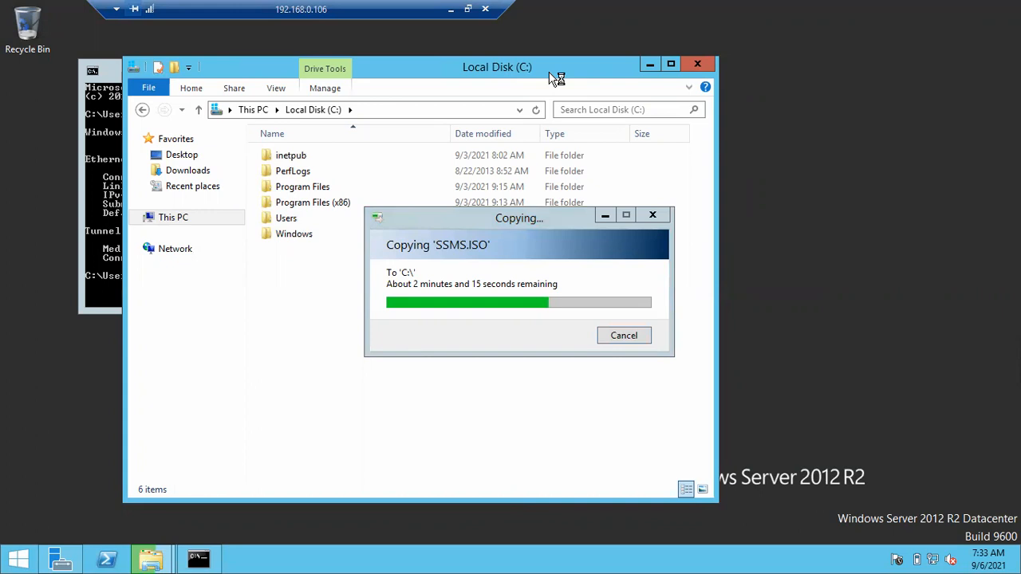
left_click(450, 10)
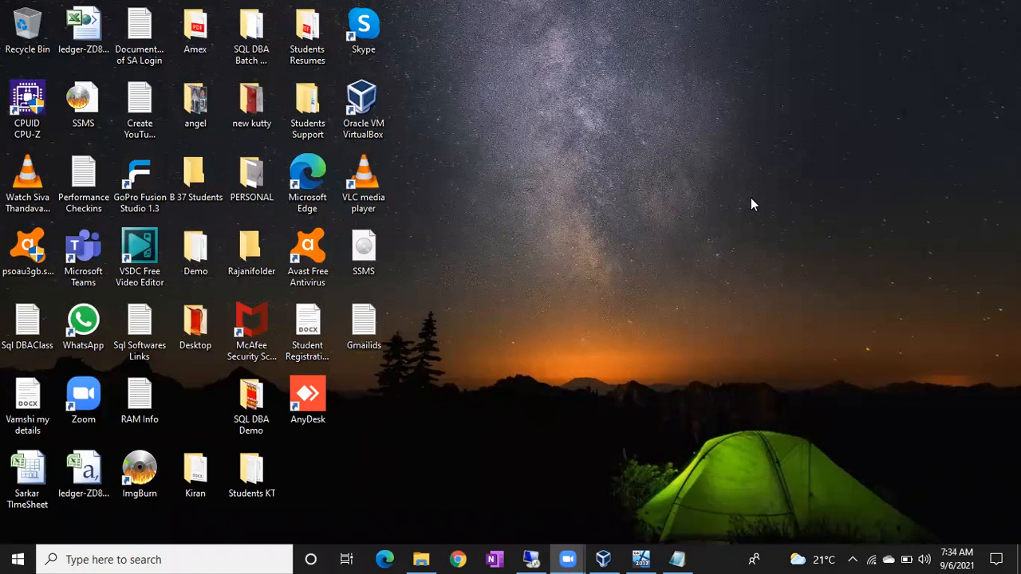
left_click(534, 560)
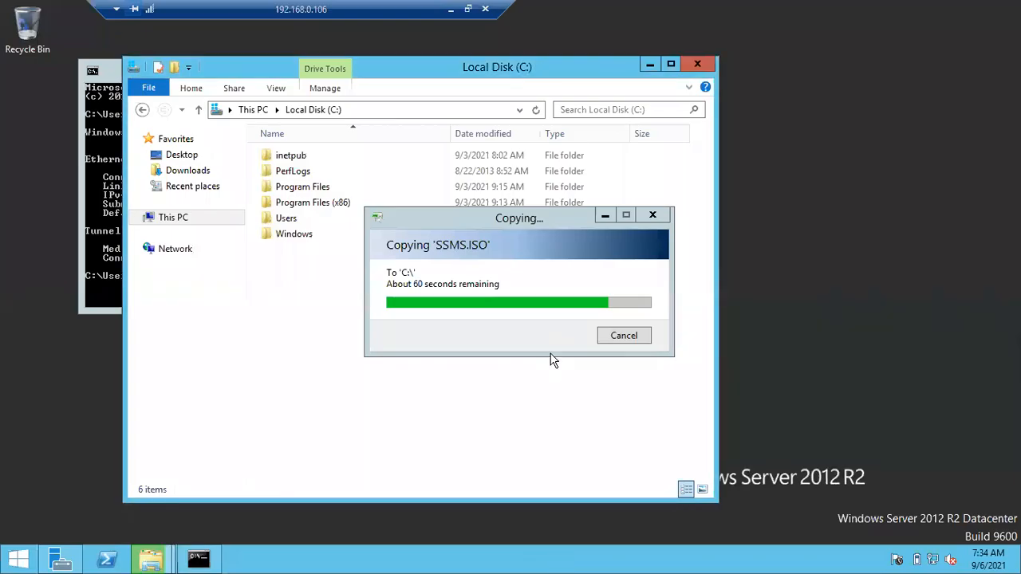
left_click(605, 215)
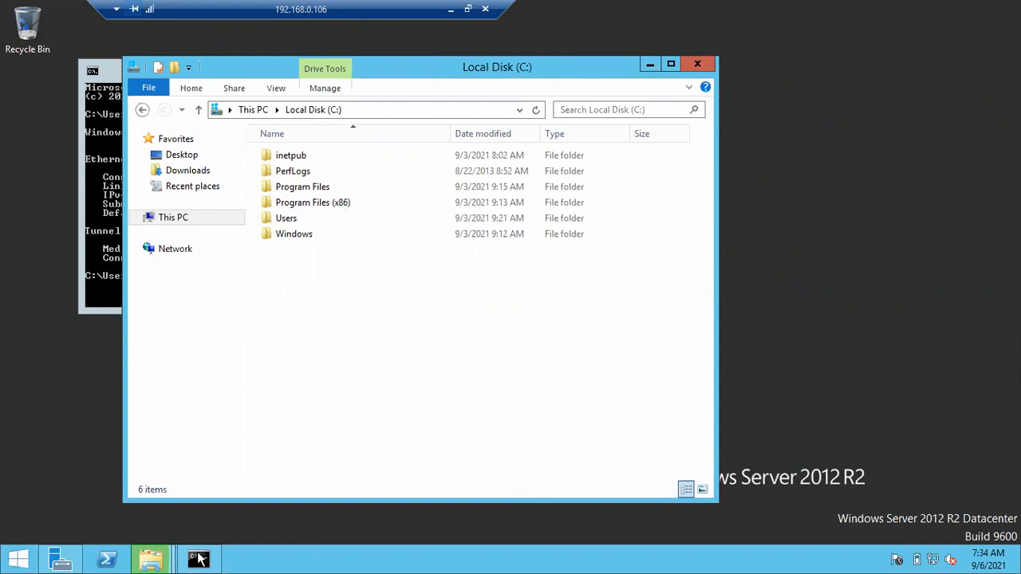
mouse_move(167, 563)
left_click(257, 501)
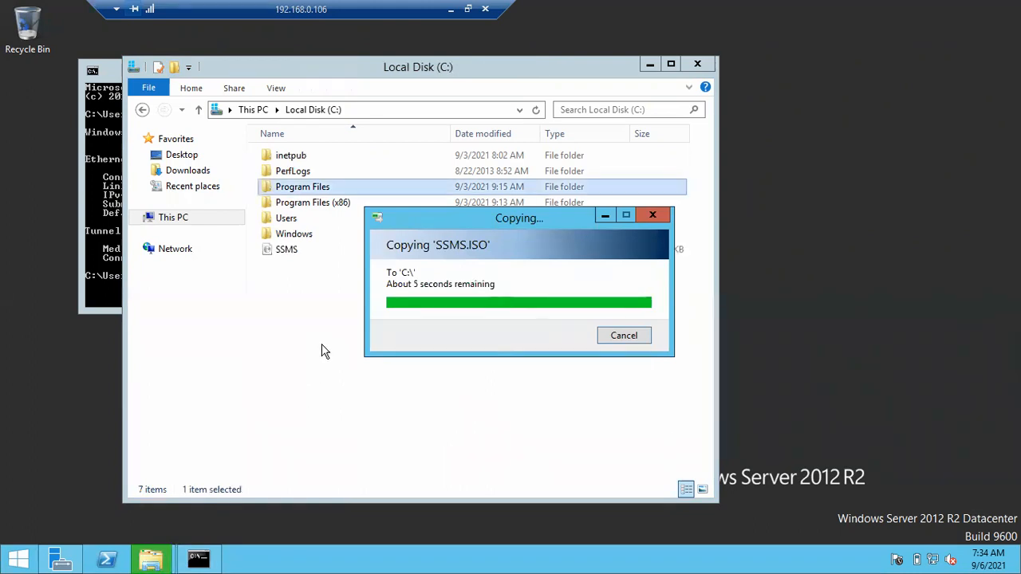
Step: Mount the copied SSMS disc image from Local Disk (C:) in the remote session
left_click(296, 259)
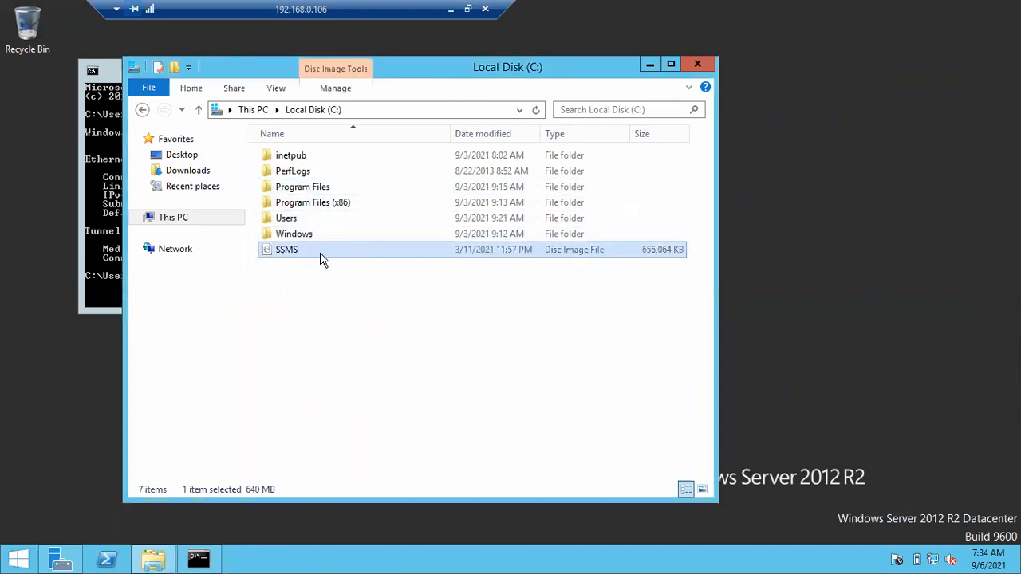
right_click(303, 258)
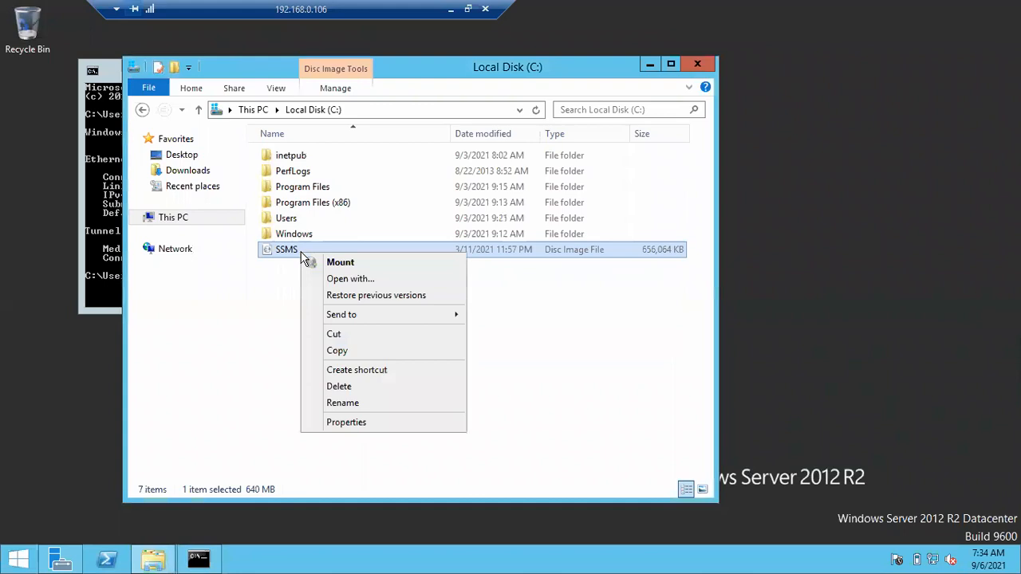
left_click(333, 263)
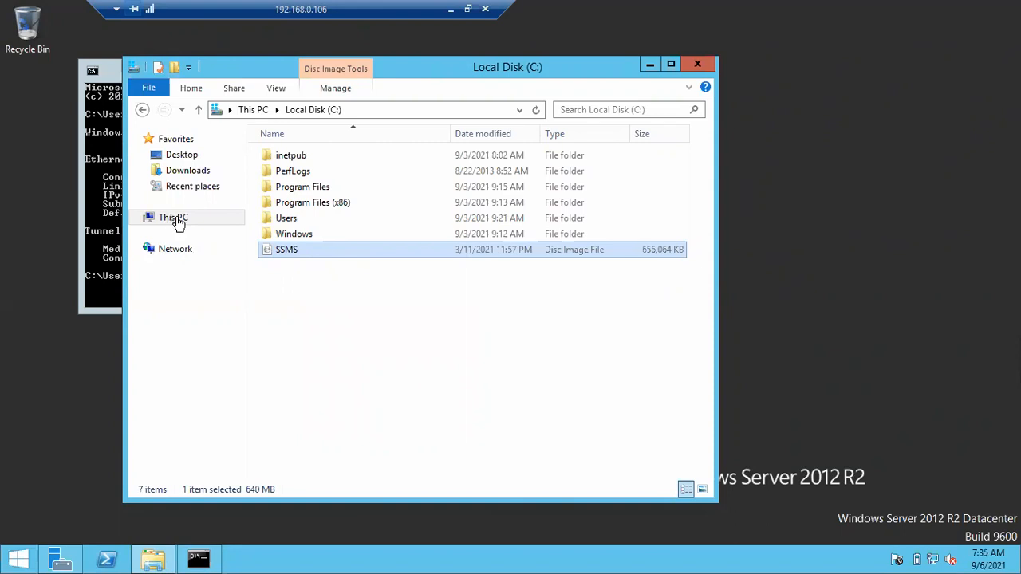
Step: Open the mounted SSMS disc on DVD Drive (E:) in the remote session
key("Menu")
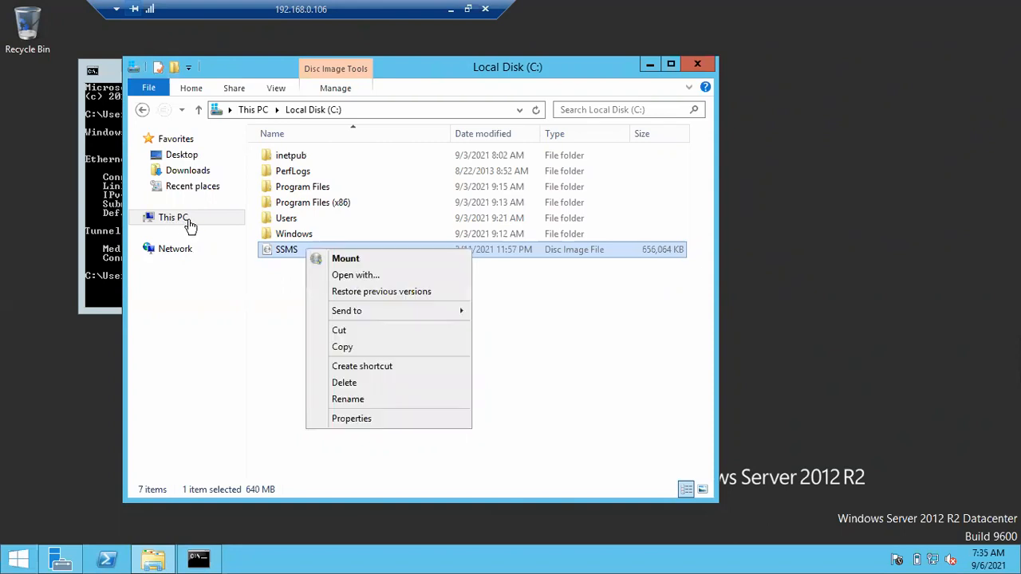
left_click(255, 250)
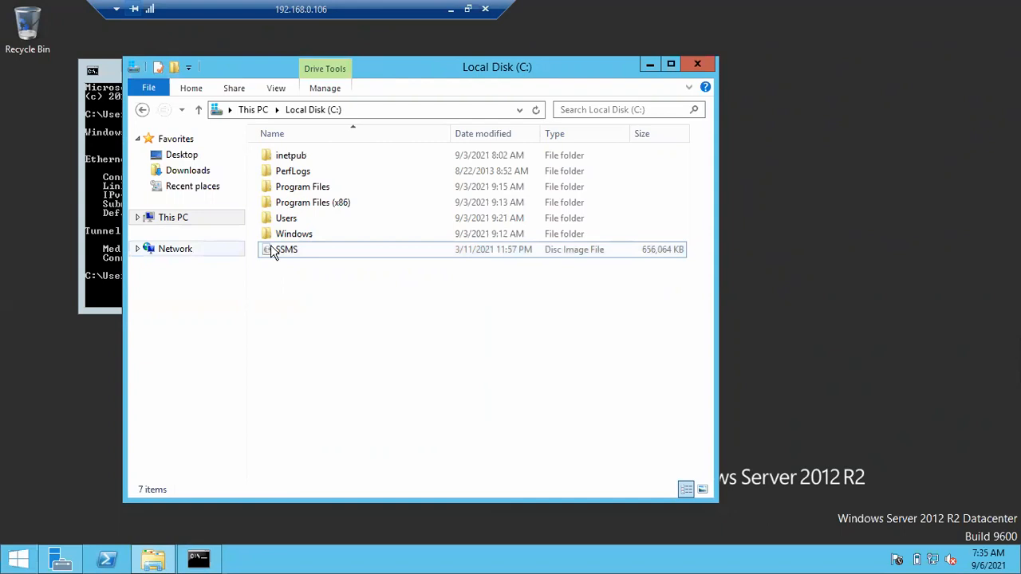
key("alt+Up")
key("Down")
key("Return")
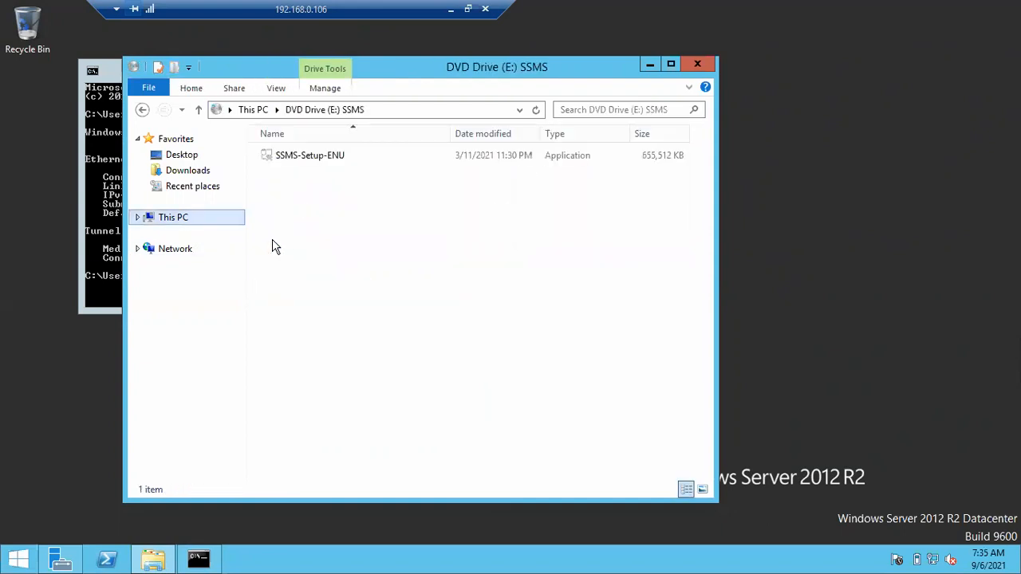
Step: Launch SSMS-Setup-ENU and start installing SQL Server Management Studio with Azure Data Studio in C:\Program Files (x86)\Microsoft SQL Server Management Studio 18
left_click(316, 160)
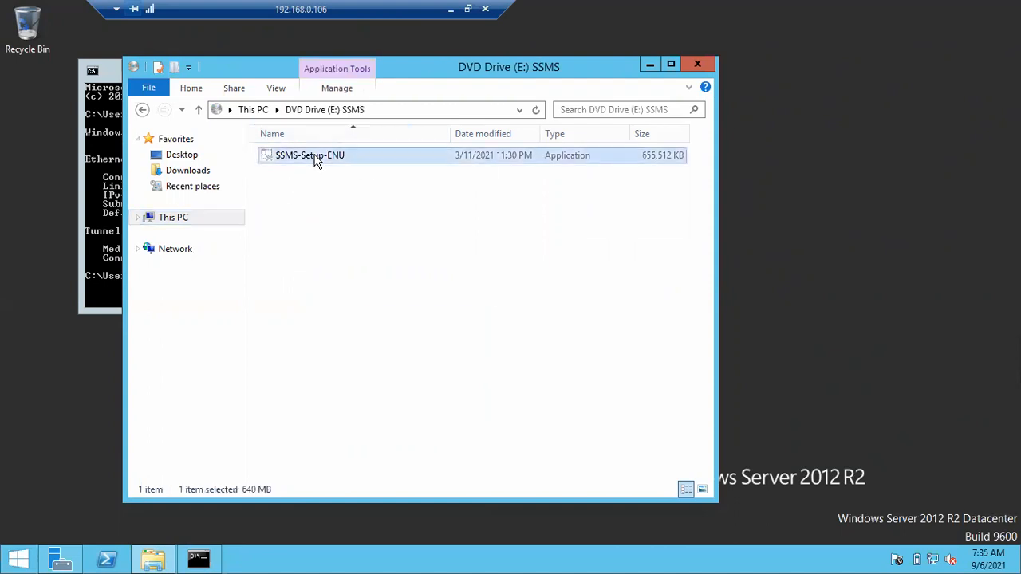
right_click(316, 159)
left_click(343, 183)
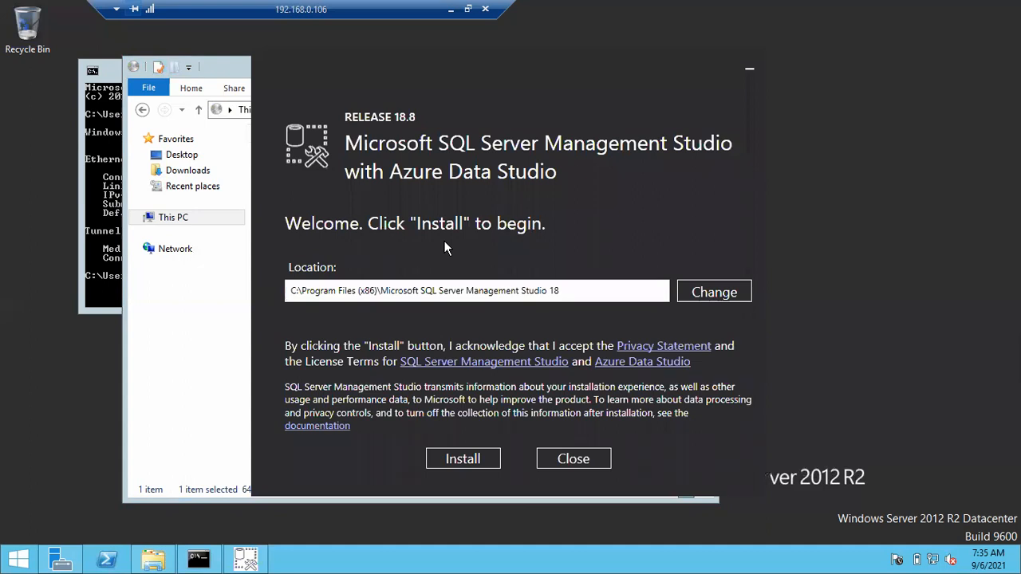
left_click(459, 459)
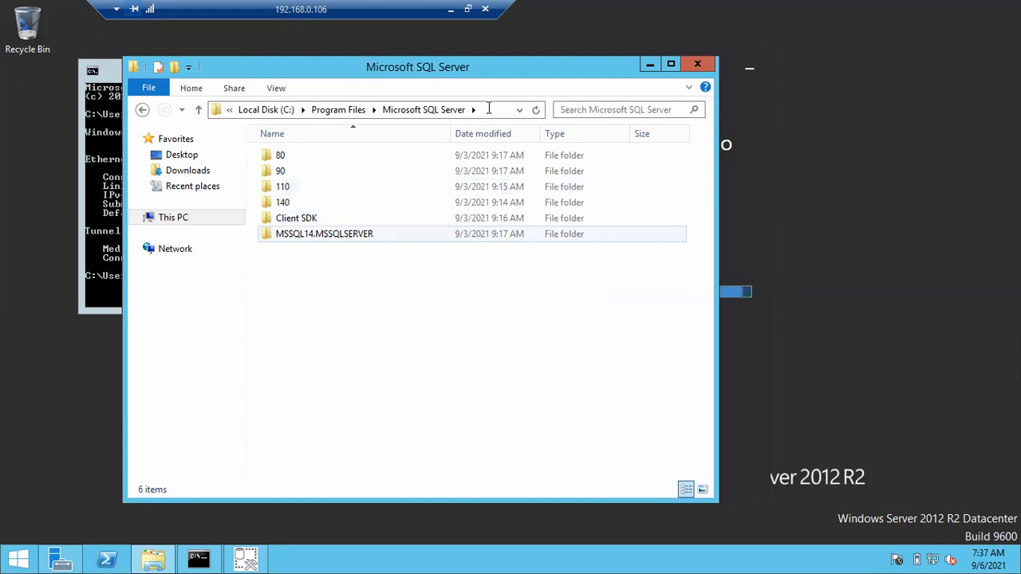
Step: Examine the path of the Microsoft SQL Server folder in Program Files and the details of its MSSQL14.MSSQLSERVER instance folder
left_click(324, 234)
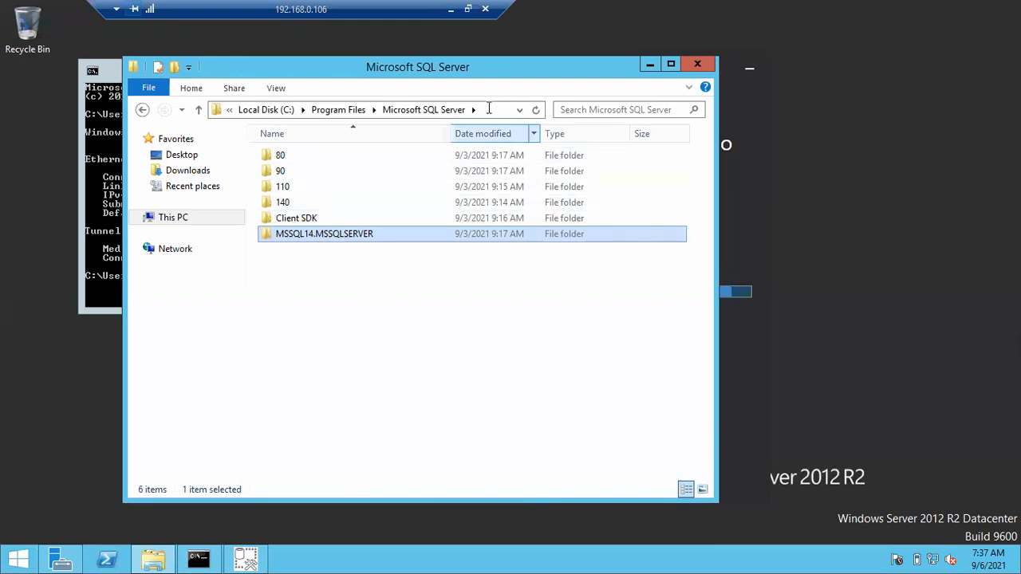
left_click(488, 109)
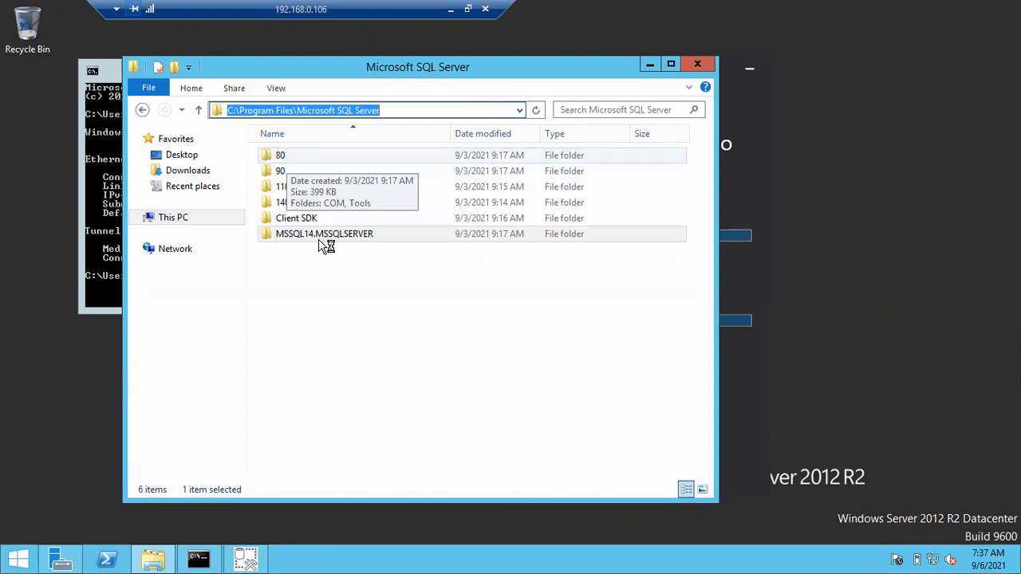
left_click(319, 238)
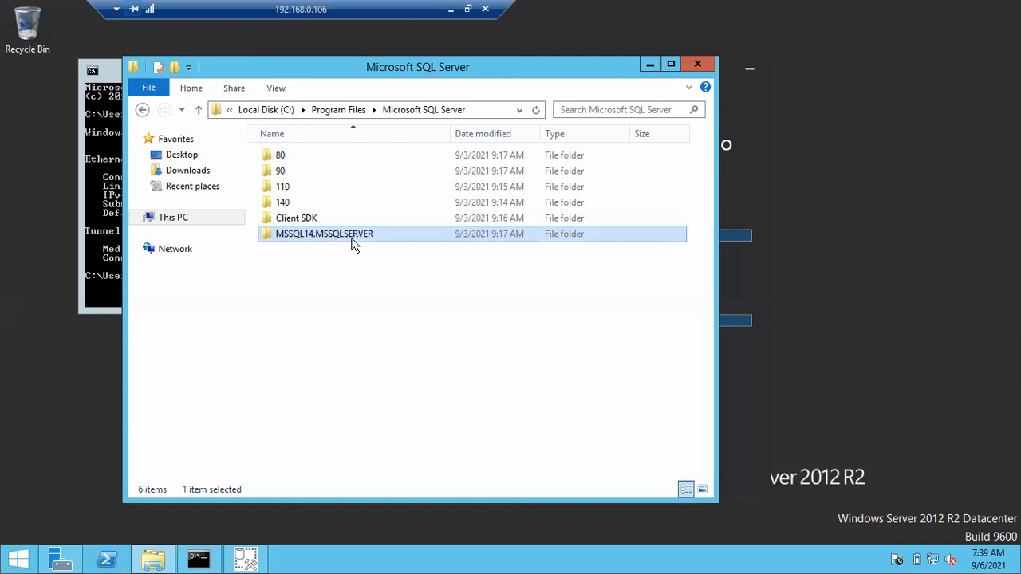
mouse_move(355, 245)
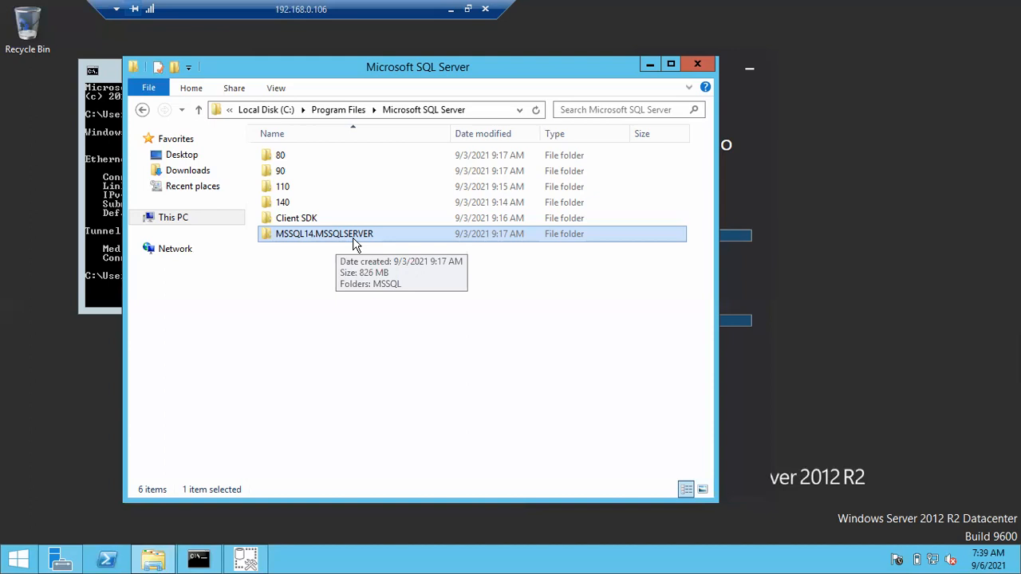